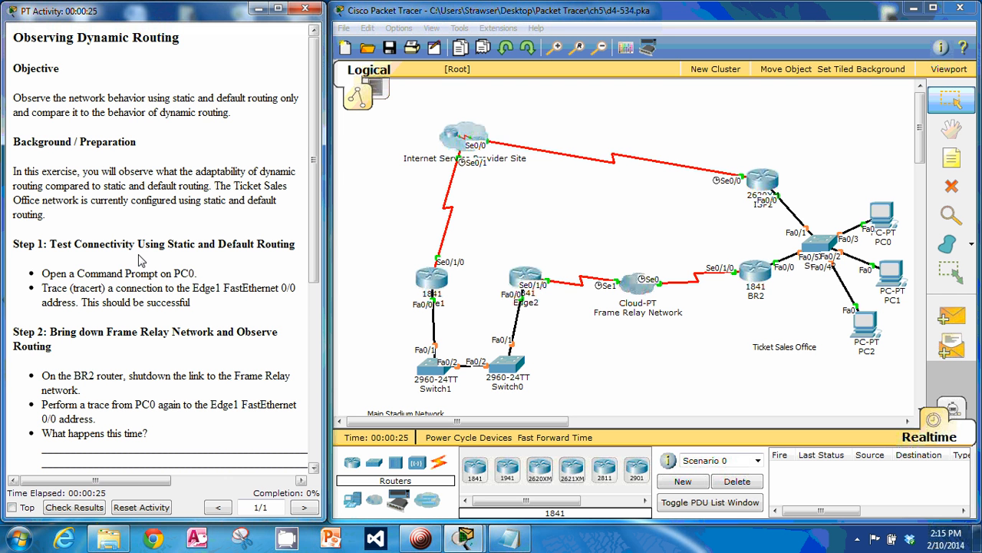
# - Open the Edge1 router's command line and enter privileged EXEC mode
pyautogui.scroll(-1, 140, 253)
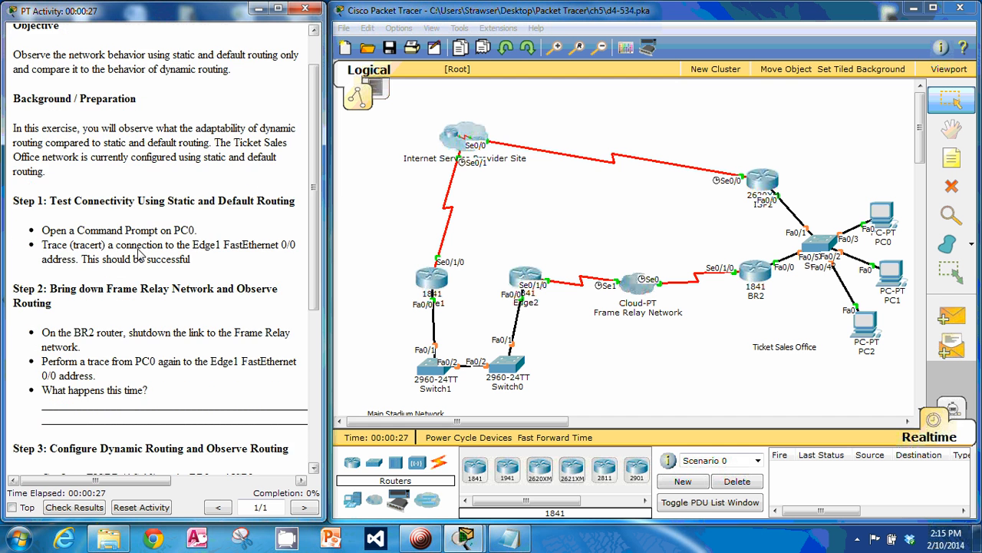
pyautogui.scroll(-1, 140, 253)
pyautogui.scroll(-2, 141, 256)
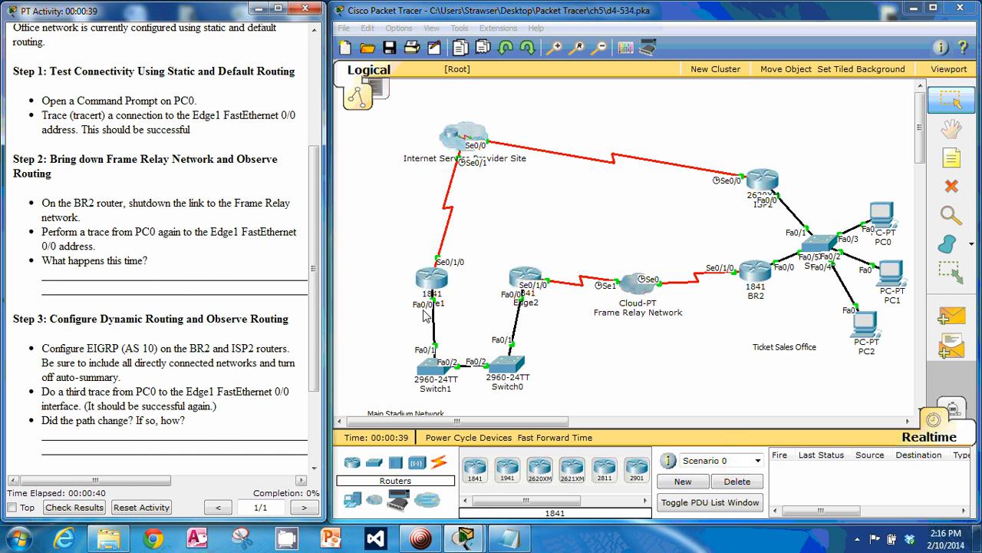
pyautogui.click(428, 282)
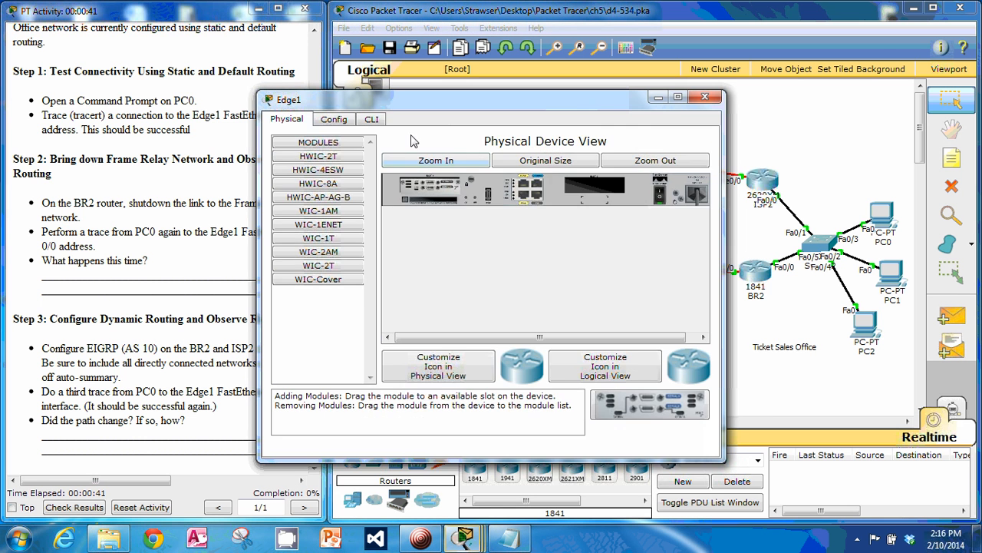
pyautogui.click(375, 119)
pyautogui.press('Return')
pyautogui.press('Return')
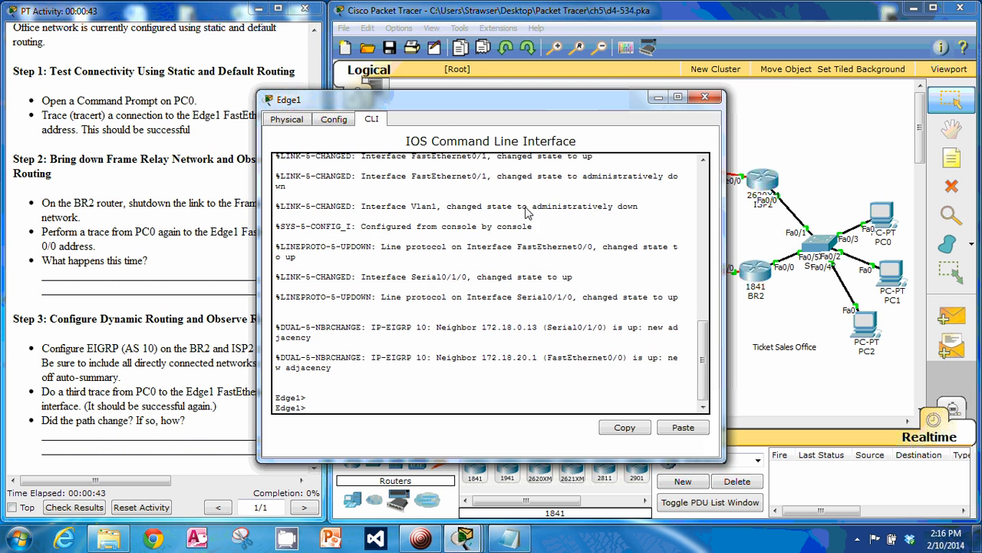
pyautogui.write('en')
pyautogui.press('Return')
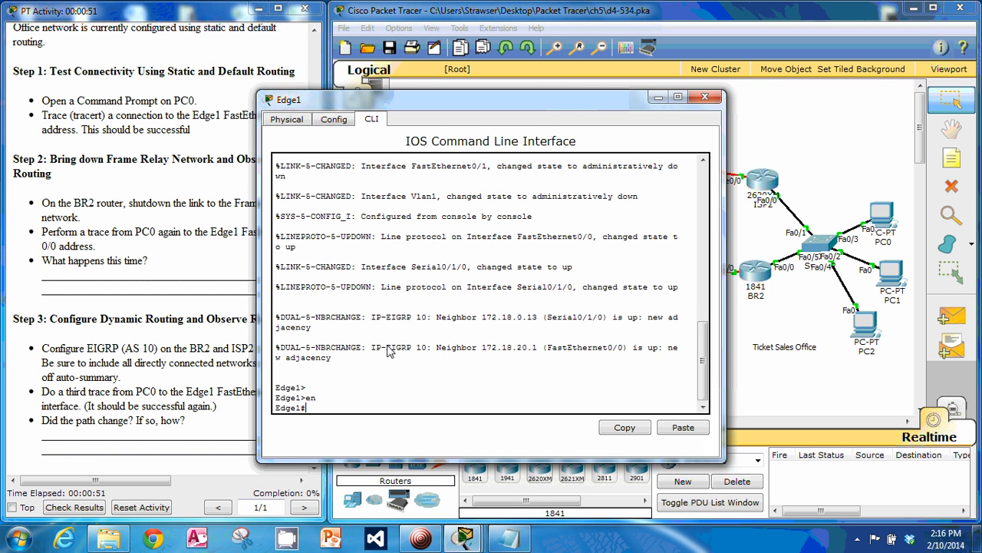
# - List Edge1's interfaces and their IP addresses with "show ip interface brief"
pyautogui.moveTo(387, 350); pyautogui.dragTo(570, 351)
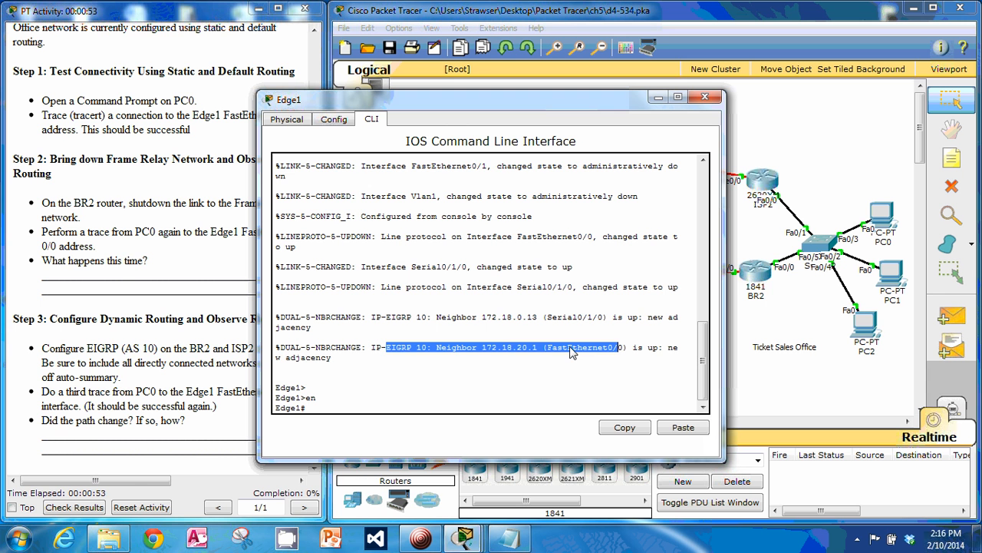
pyautogui.click(571, 352)
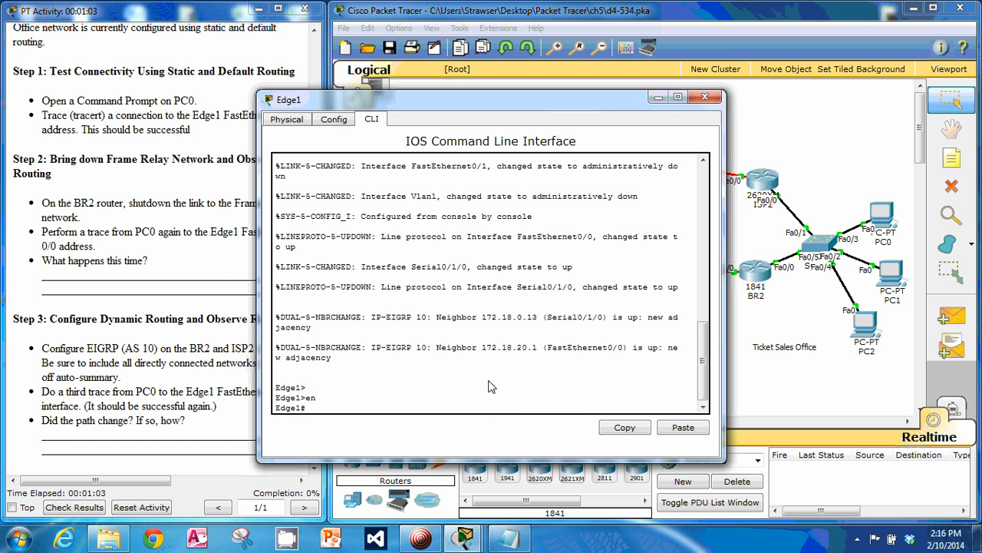
pyautogui.write('show ip interface brief')
pyautogui.press('Return')
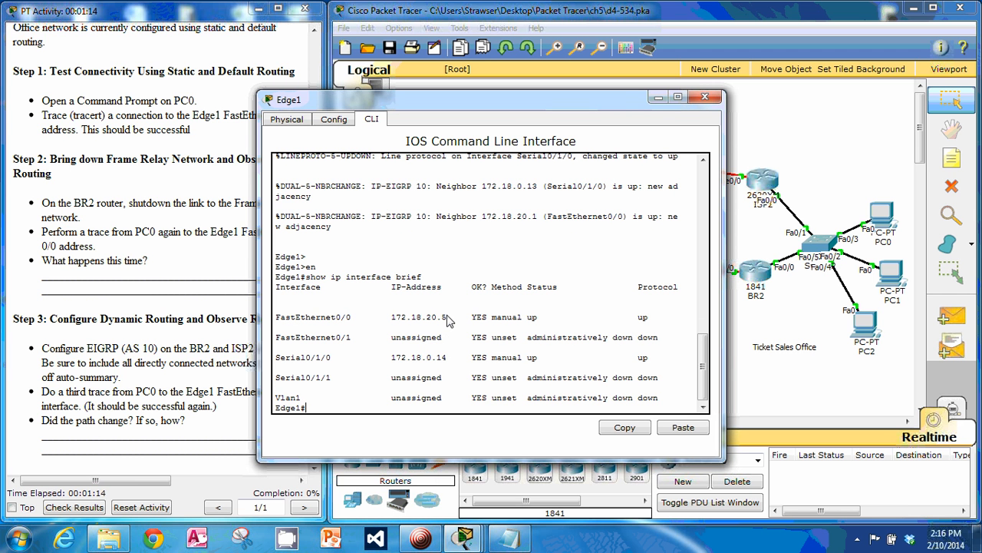
# - Copy the IP address of Edge1's FastEthernet0/0 from the interface list and close the router window
pyautogui.moveTo(448, 320); pyautogui.dragTo(391, 321)
pyautogui.hotkey('ctrl', 'c')
pyautogui.rightClick(401, 321)
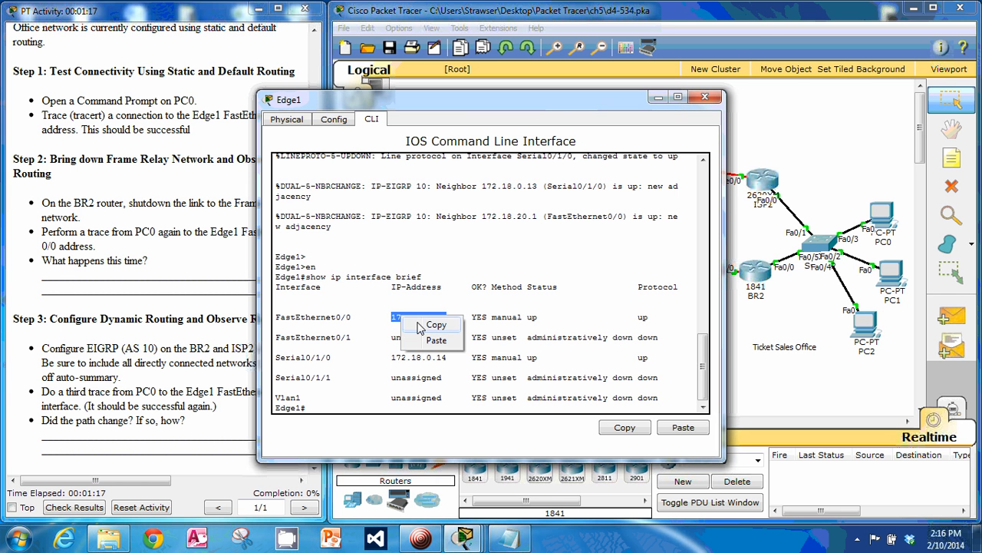
pyautogui.click(425, 327)
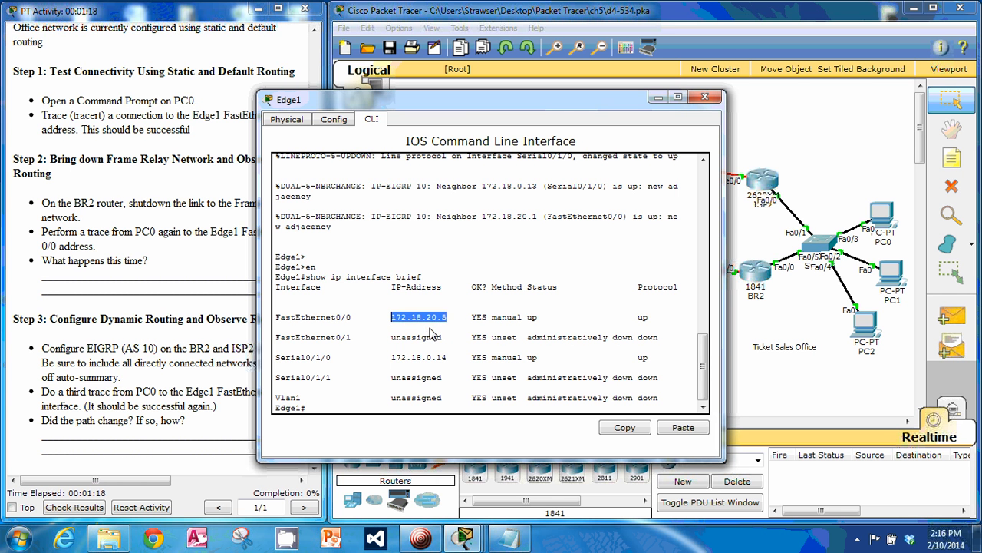
pyautogui.click(705, 96)
# - Open a Command Prompt on PC0 and run tracert to the copied Edge1 address 172.18.20.5
pyautogui.click(879, 221)
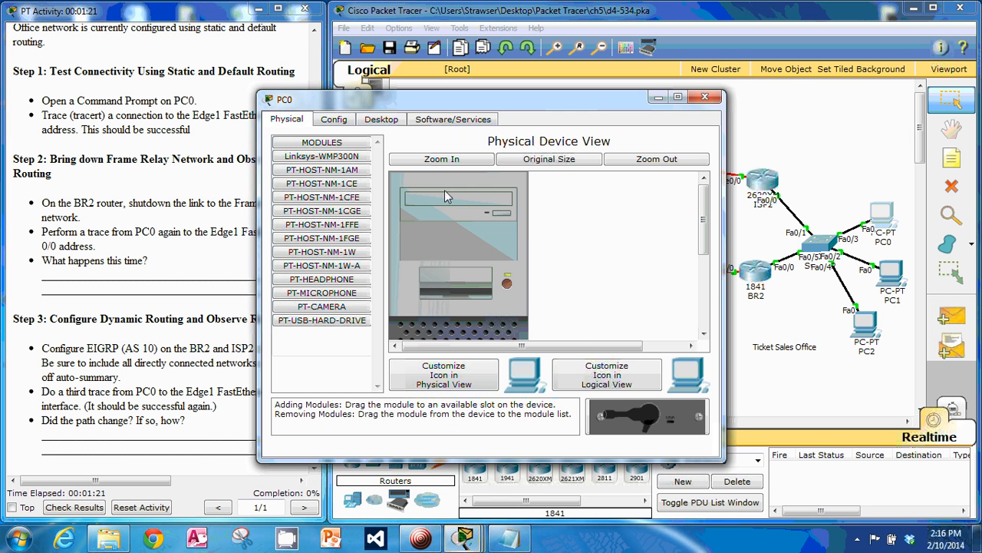
pyautogui.click(382, 119)
pyautogui.click(584, 190)
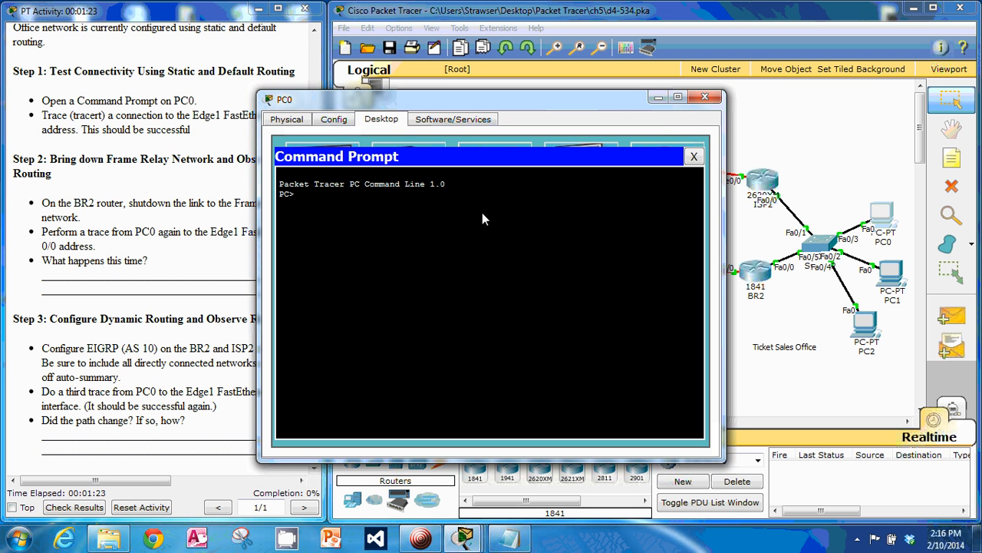
pyautogui.write('tracert')
pyautogui.rightClick(388, 198)
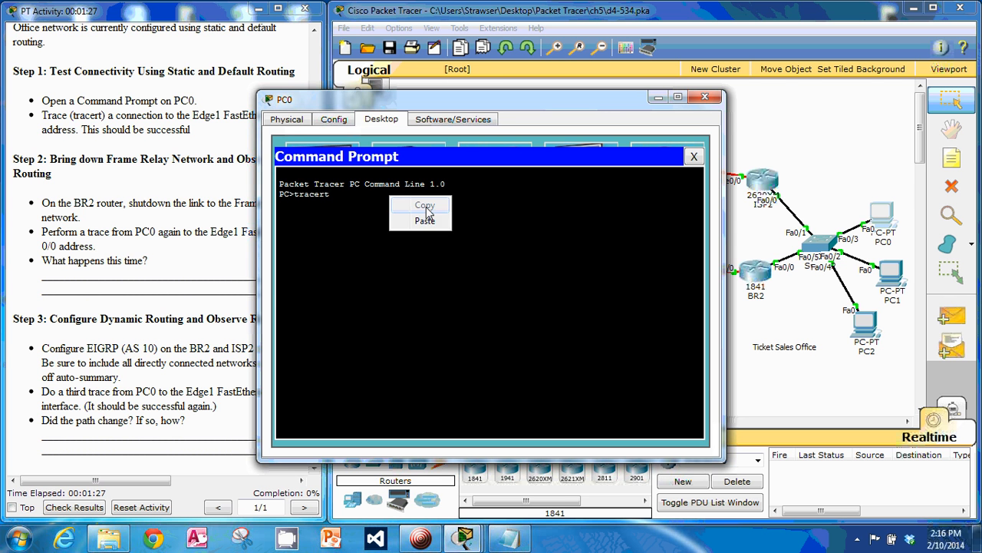
pyautogui.click(426, 221)
pyautogui.press('Return')
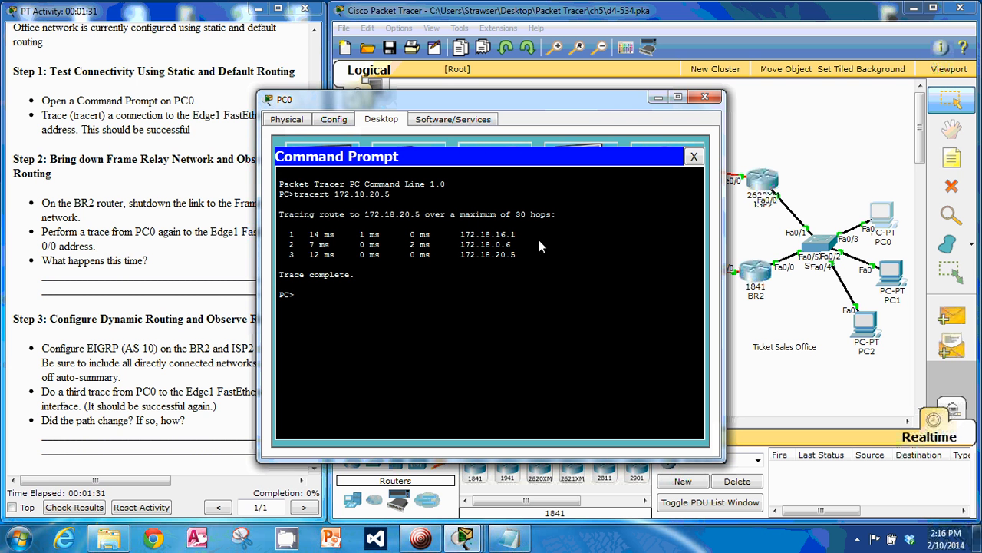
# - Open the BR2 router's command line and enter privileged EXEC mode
pyautogui.click(786, 392)
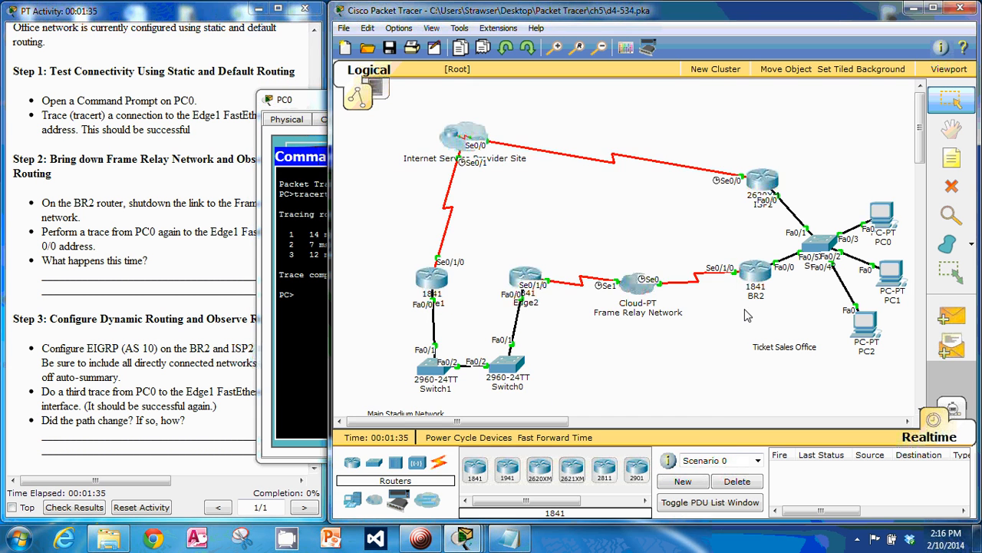
pyautogui.moveTo(752, 280)
pyautogui.moveTo(532, 278)
pyautogui.click(192, 277)
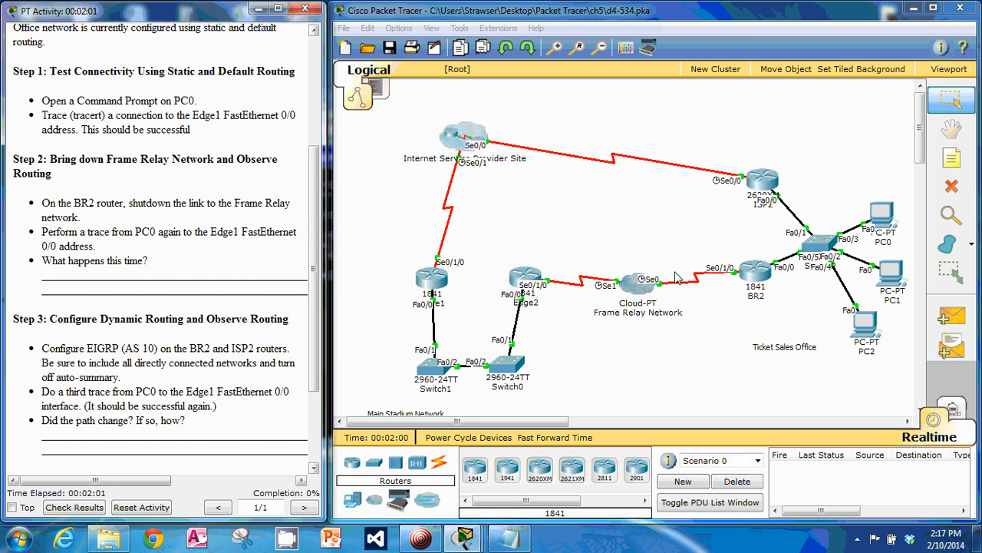
pyautogui.click(754, 278)
pyautogui.moveTo(495, 92); pyautogui.dragTo(531, 142)
pyautogui.click(514, 181)
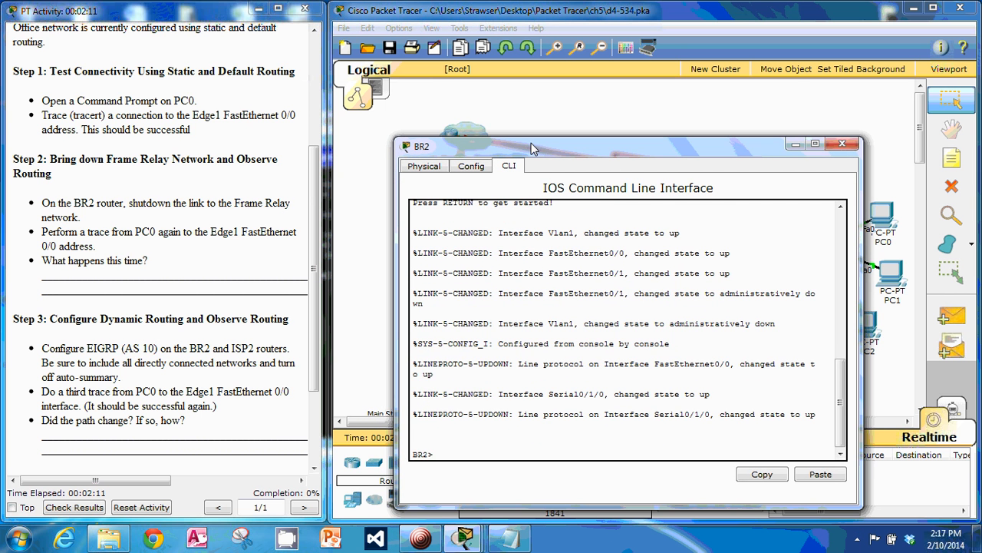
pyautogui.write('en')
pyautogui.press('Return')
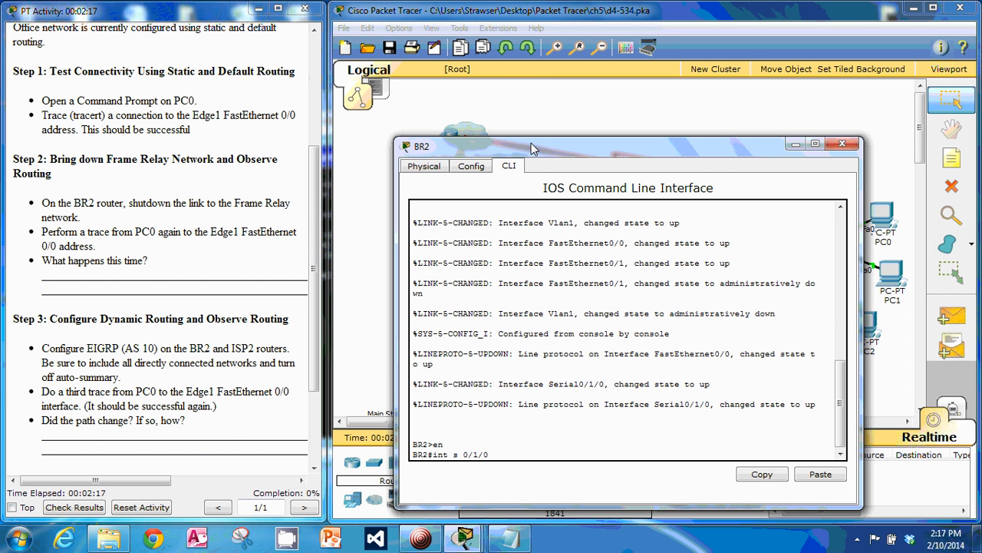
pyautogui.press('BackSpace')
pyautogui.press('BackSpace')
pyautogui.press('BackSpace')
pyautogui.press('BackSpace')
pyautogui.press('BackSpace')
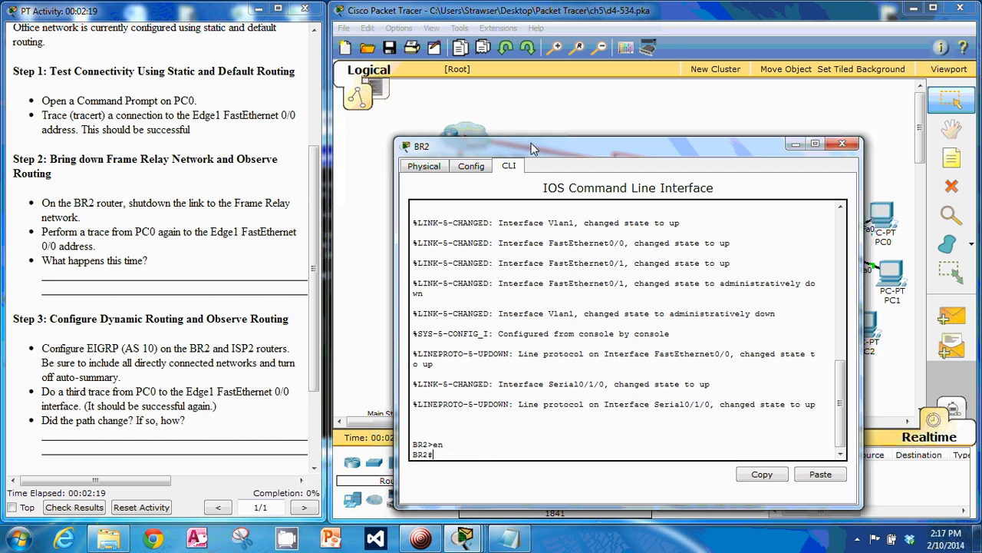
# - Shut down BR2's Serial0/1/0 link to the Frame Relay network from configuration mode, then close the router window
pyautogui.write('conf t')
pyautogui.press('Return')
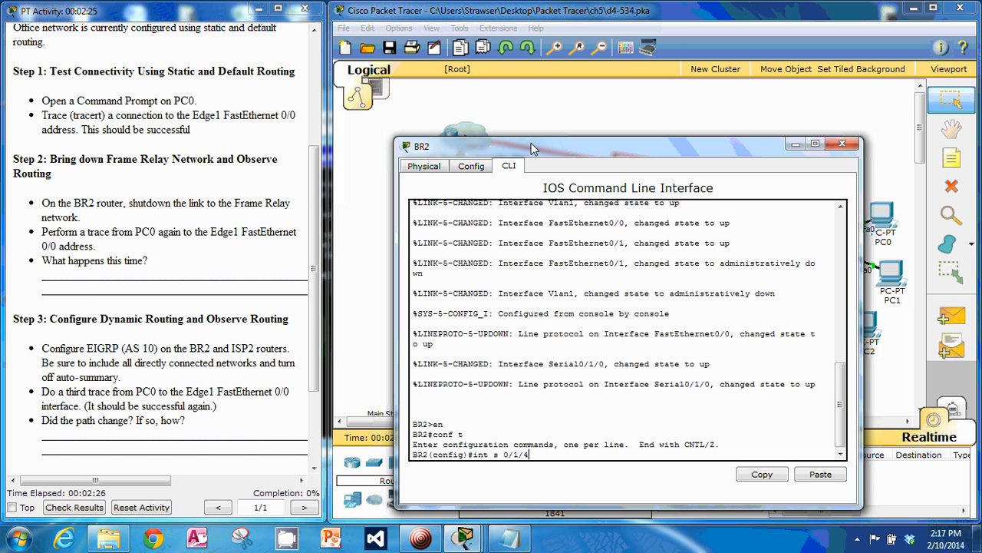
pyautogui.press('Return')
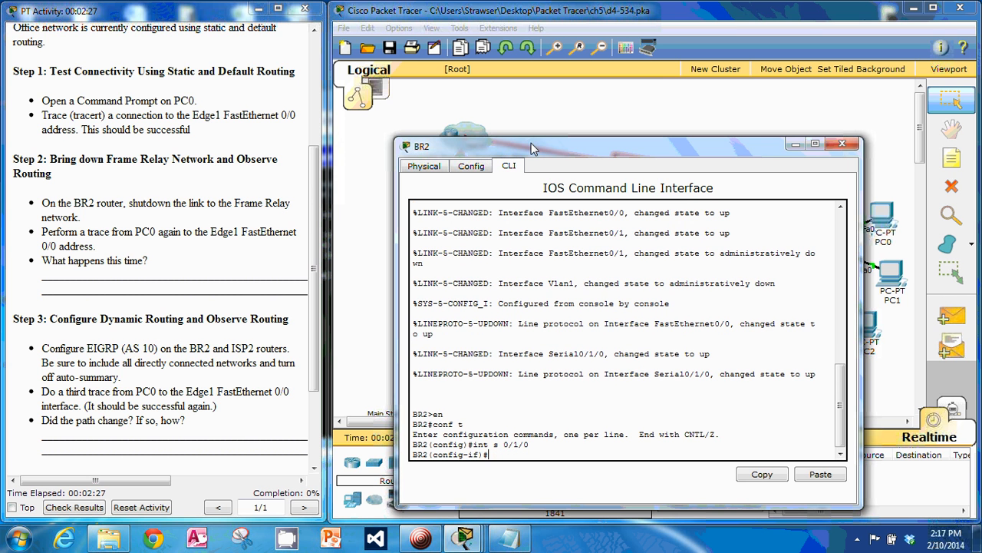
pyautogui.write('shut')
pyautogui.press('Return')
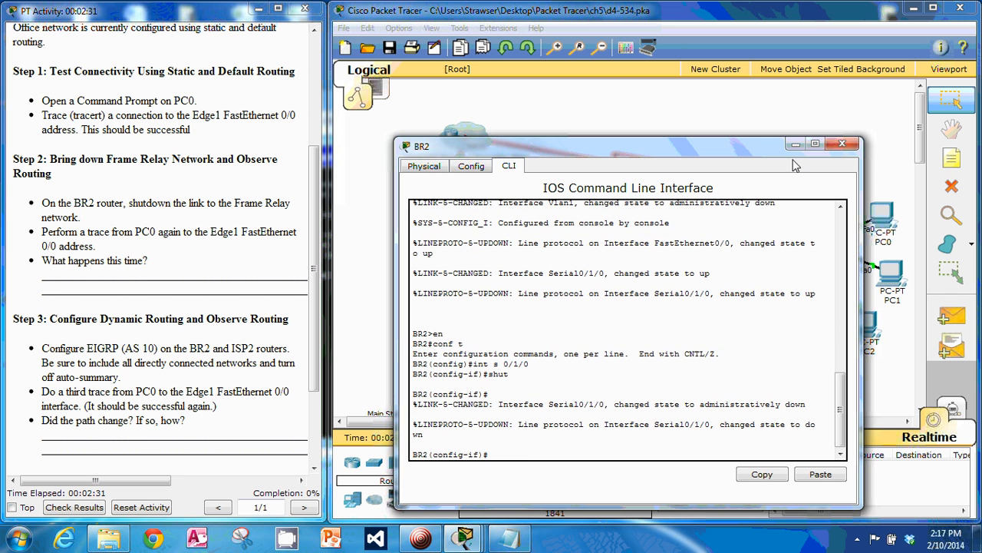
pyautogui.click(841, 143)
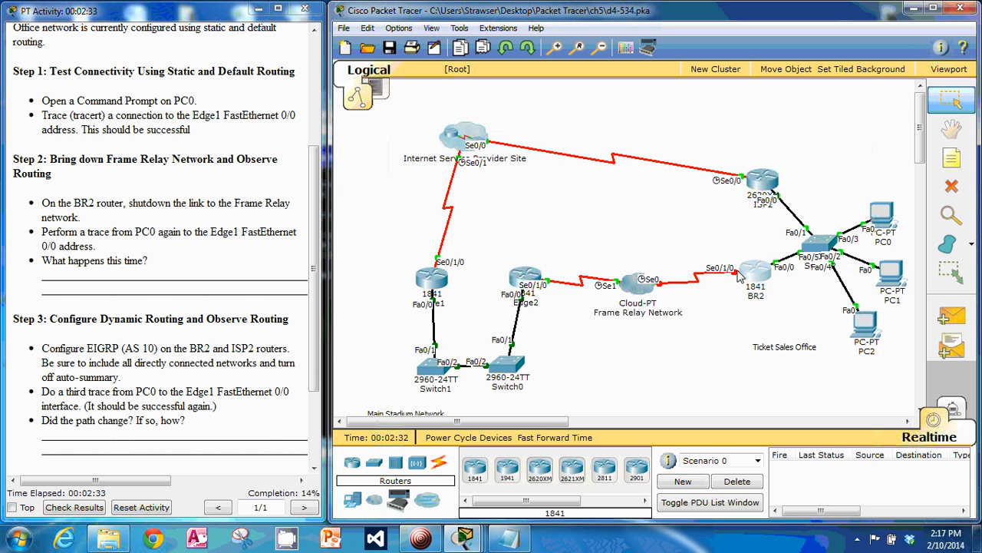
# - Repeat the tracert from PC0's Command Prompt to 172.18.20.5, then close the PC window
pyautogui.click(884, 215)
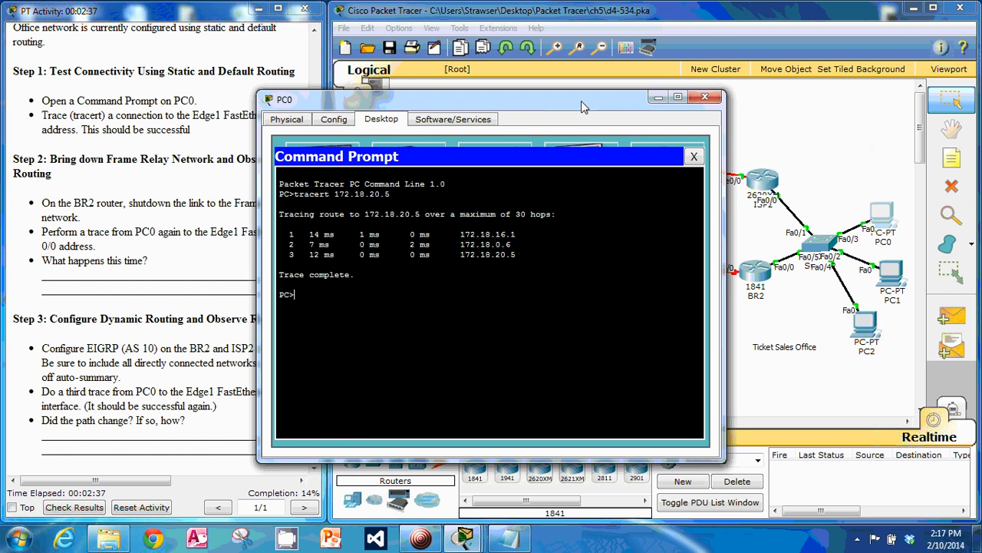
pyautogui.moveTo(581, 100); pyautogui.dragTo(677, 96)
pyautogui.press('Up')
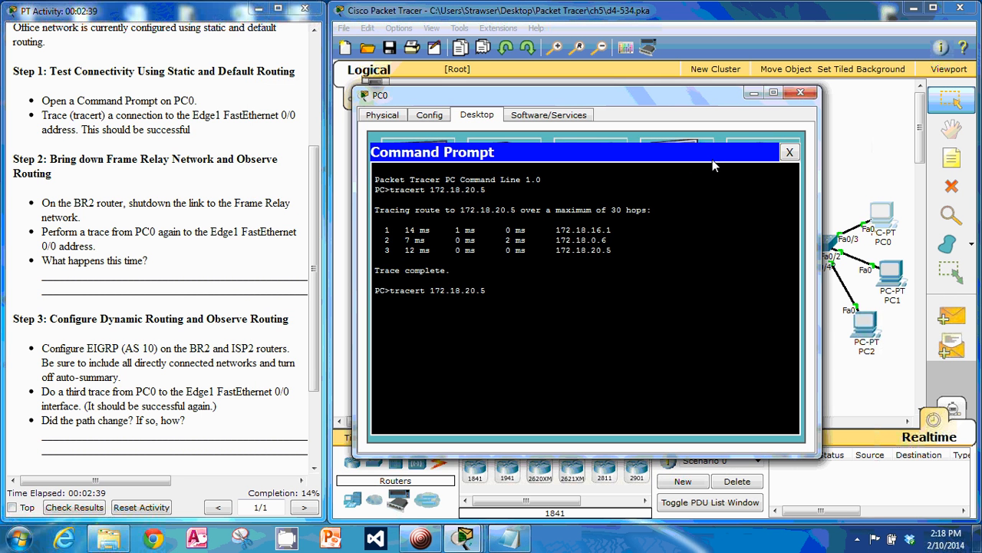
pyautogui.press('Return')
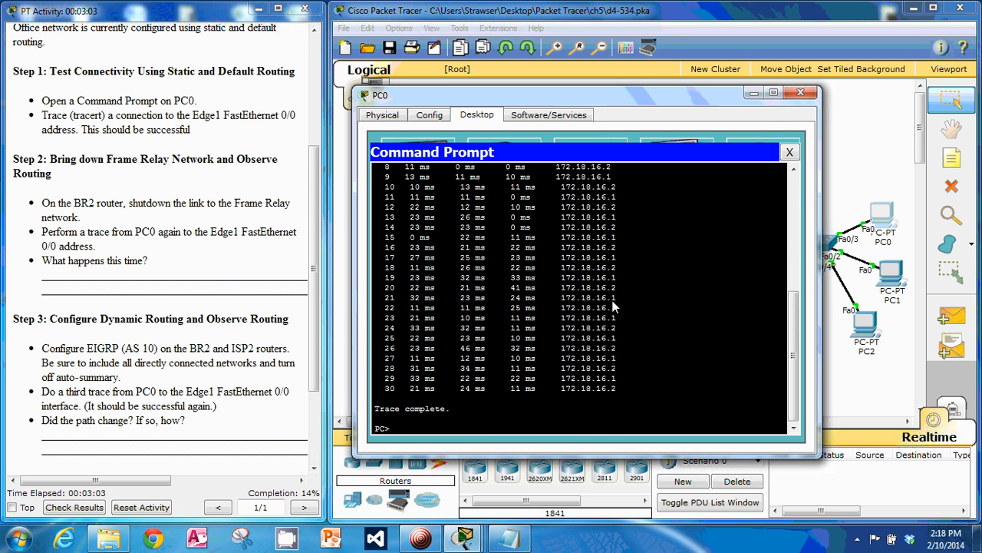
pyautogui.click(802, 94)
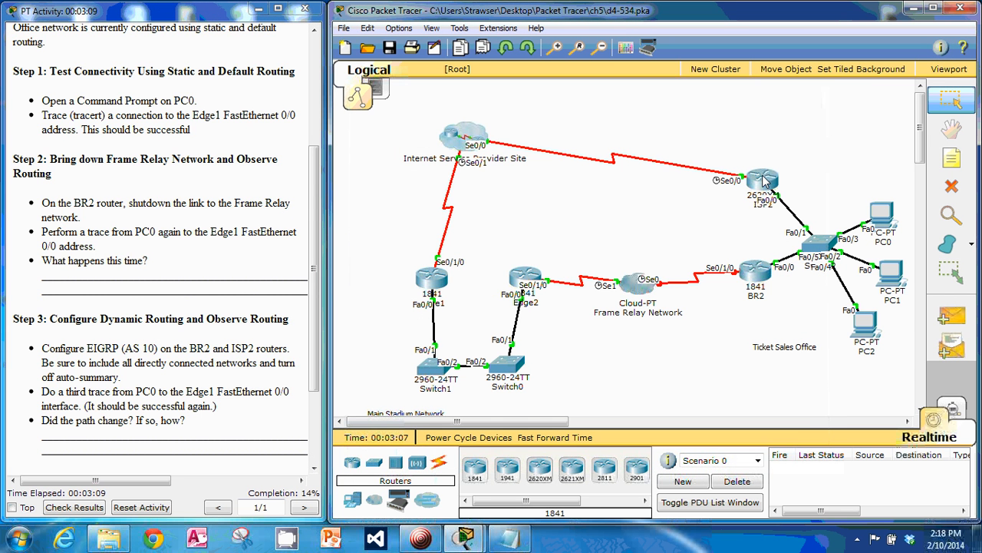
# - Open the ISP2 router's command line and enter global configuration mode
pyautogui.moveTo(764, 178)
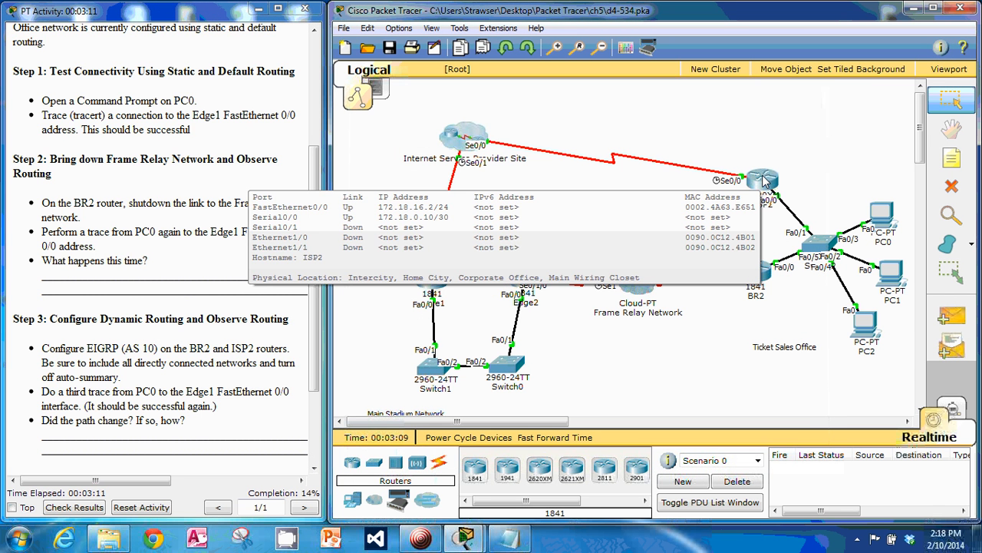
pyautogui.moveTo(765, 277)
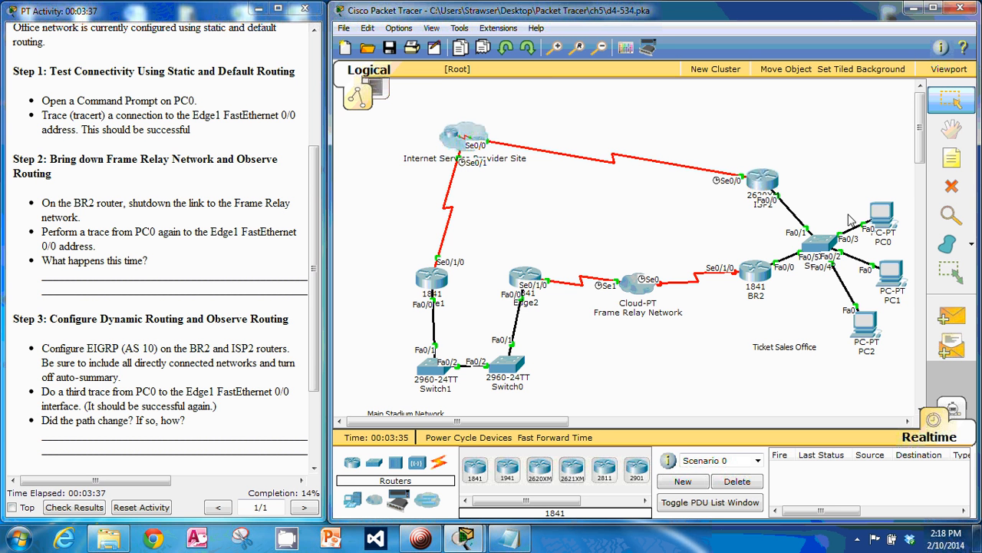
pyautogui.click(764, 181)
pyautogui.moveTo(407, 113); pyautogui.dragTo(499, 92)
pyautogui.press('Return')
pyautogui.press('Return')
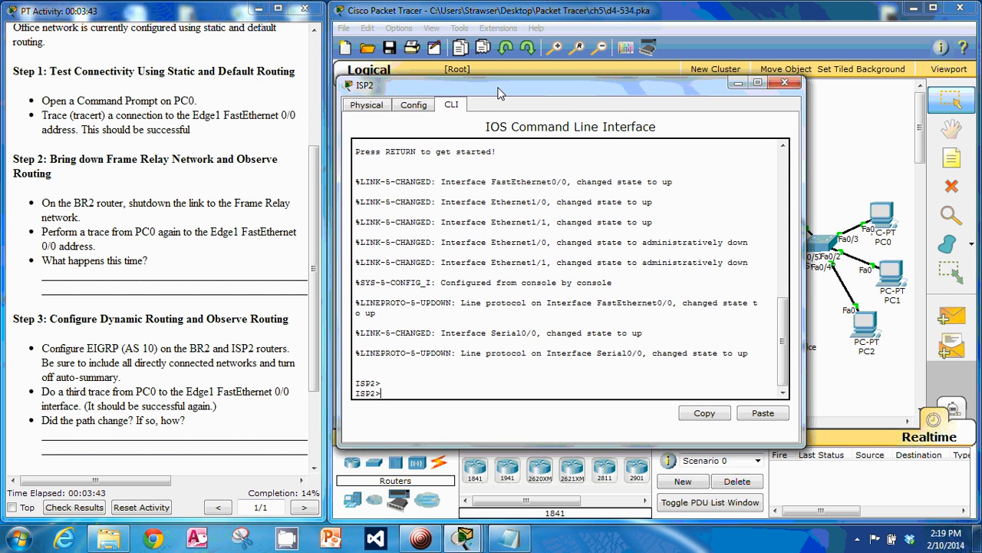
pyautogui.write('en')
pyautogui.press('Return')
pyautogui.write('conf t')
pyautogui.press('Return')
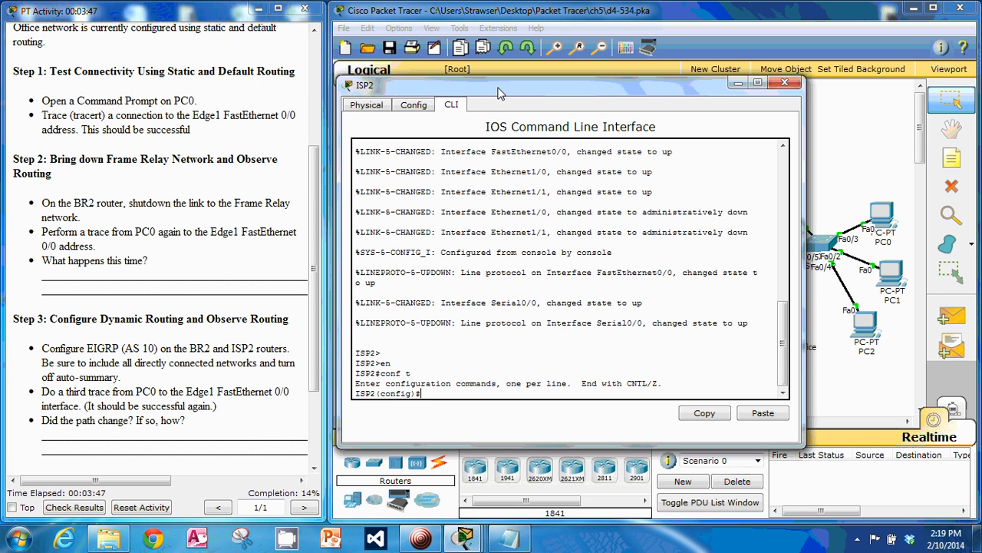
# - Start EIGRP with autonomous system 10 on ISP2, turn off auto-summary, and move the router window to uncover the topology
pyautogui.write('router eigrp 10')
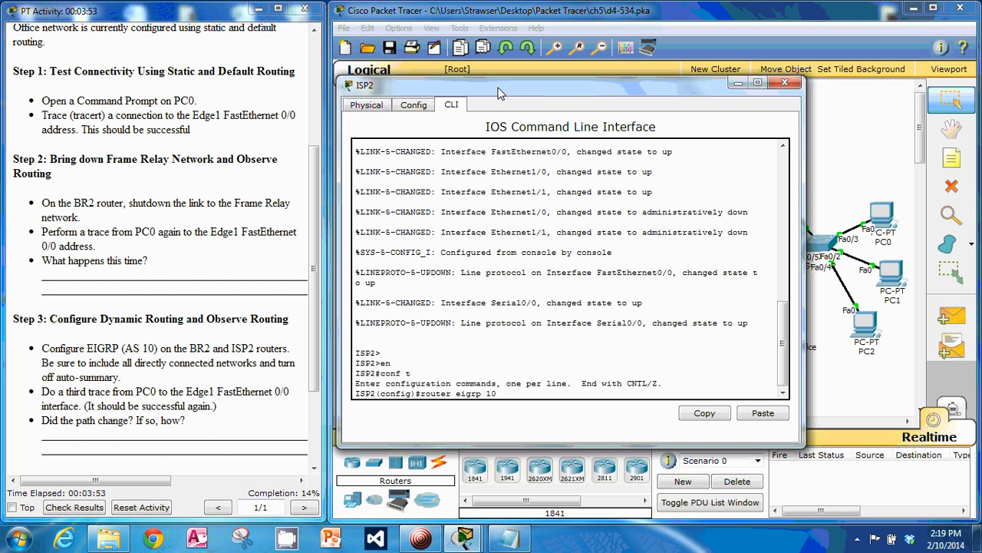
pyautogui.press('Return')
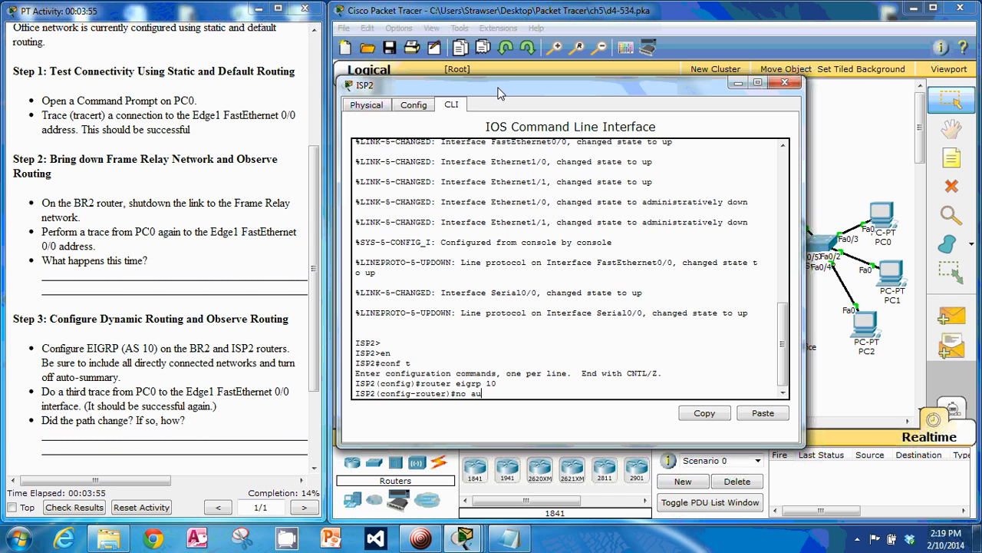
pyautogui.write('no auto summary')
pyautogui.press('Return')
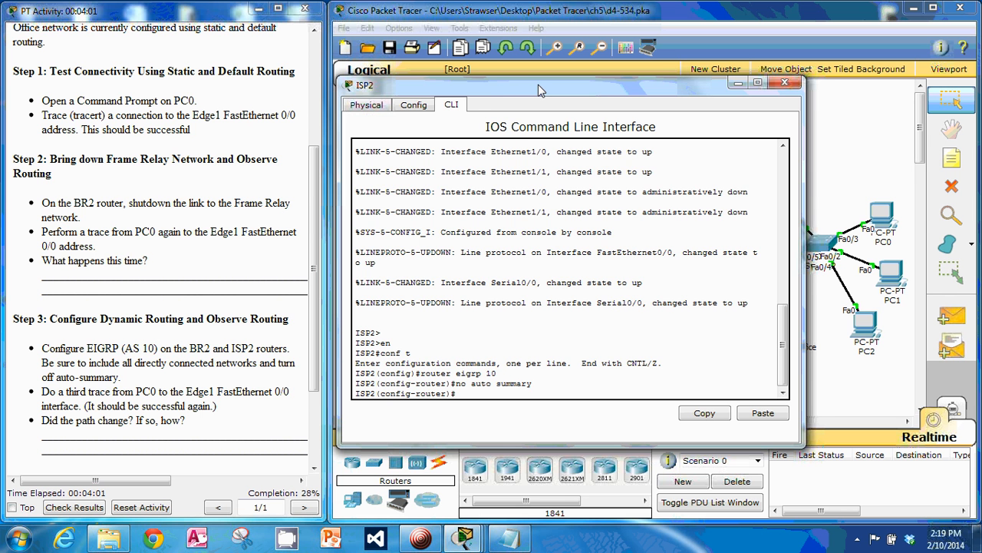
pyautogui.moveTo(538, 85); pyautogui.dragTo(431, 138)
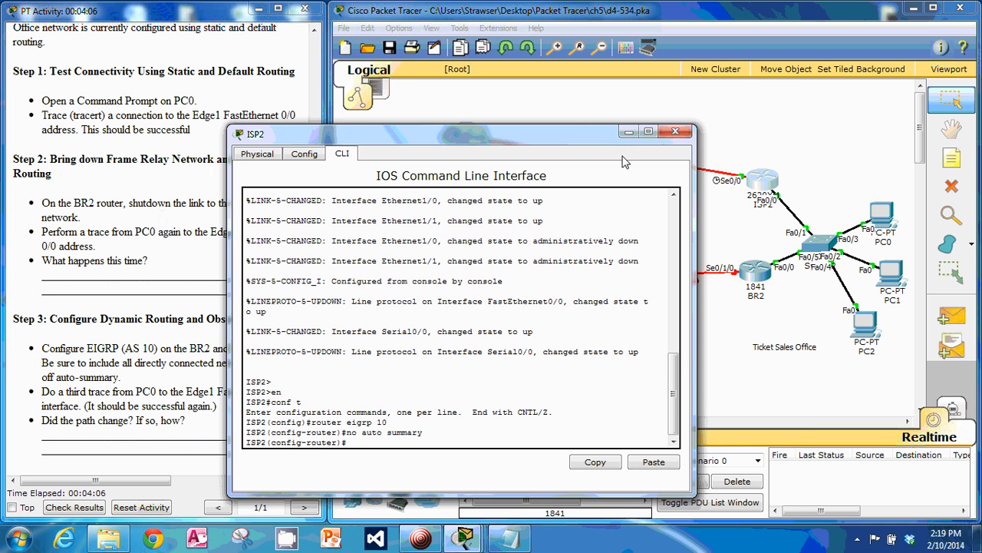
# - Check ISP2's interface addresses in the topology, then bring up the Notepad notes beside ISP2's command line
pyautogui.click(820, 161)
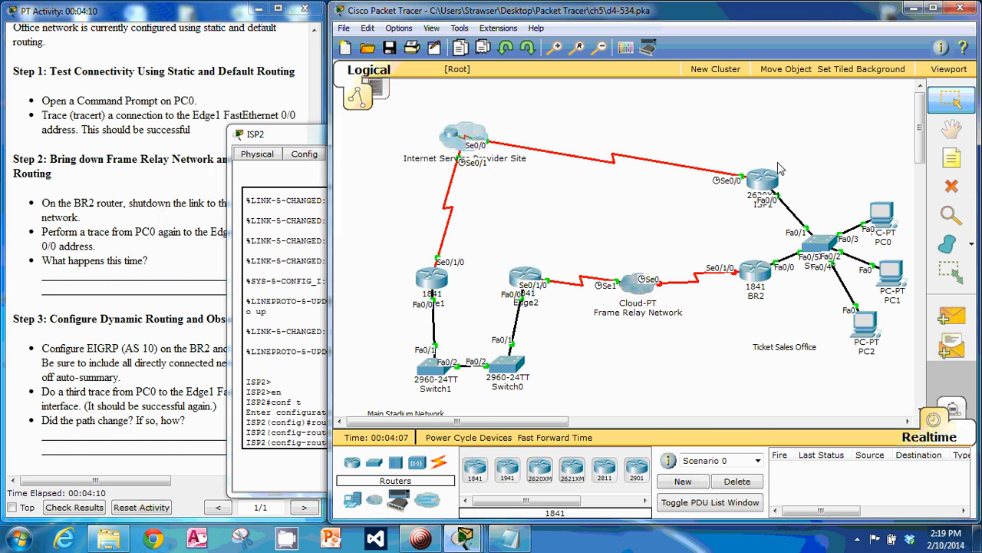
pyautogui.moveTo(766, 176)
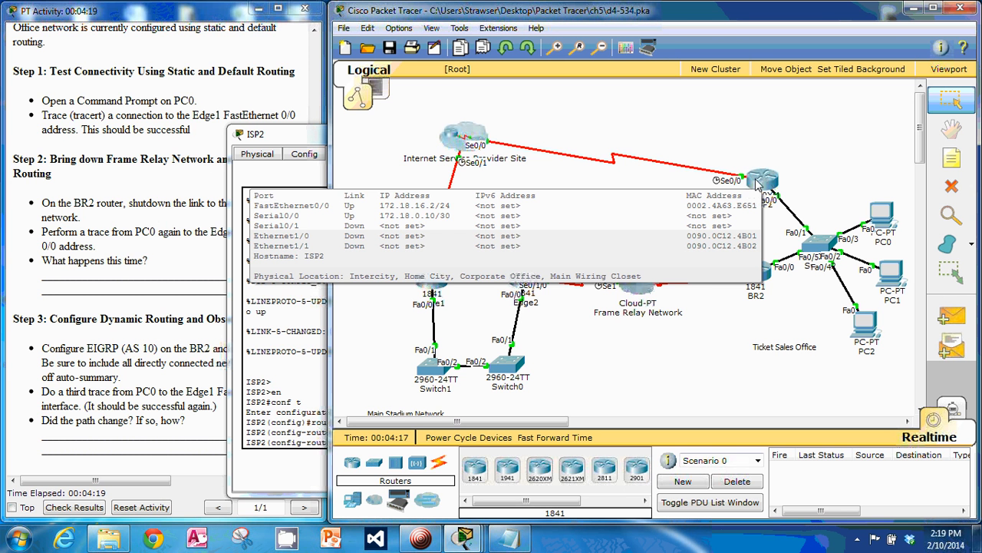
pyautogui.click(309, 135)
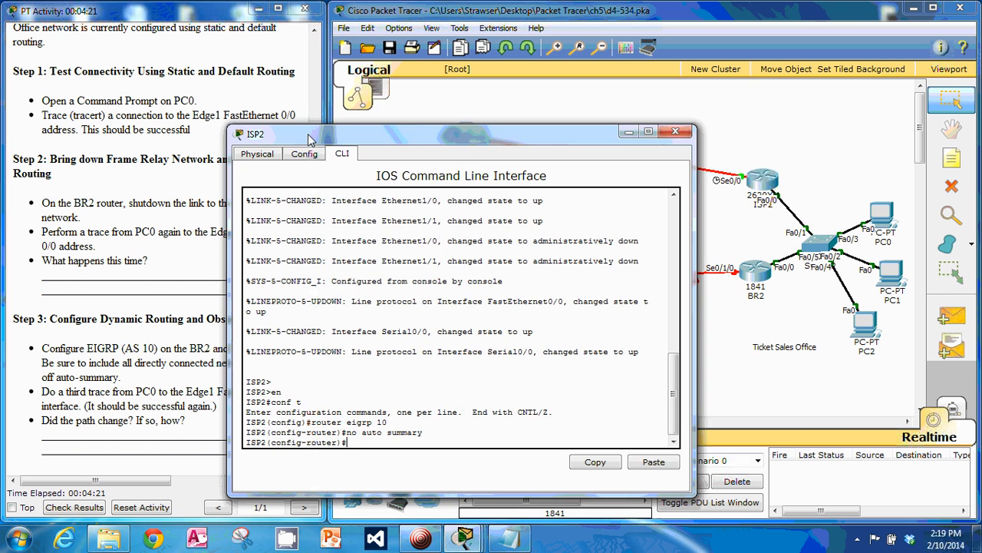
pyautogui.moveTo(309, 134); pyautogui.dragTo(479, 111)
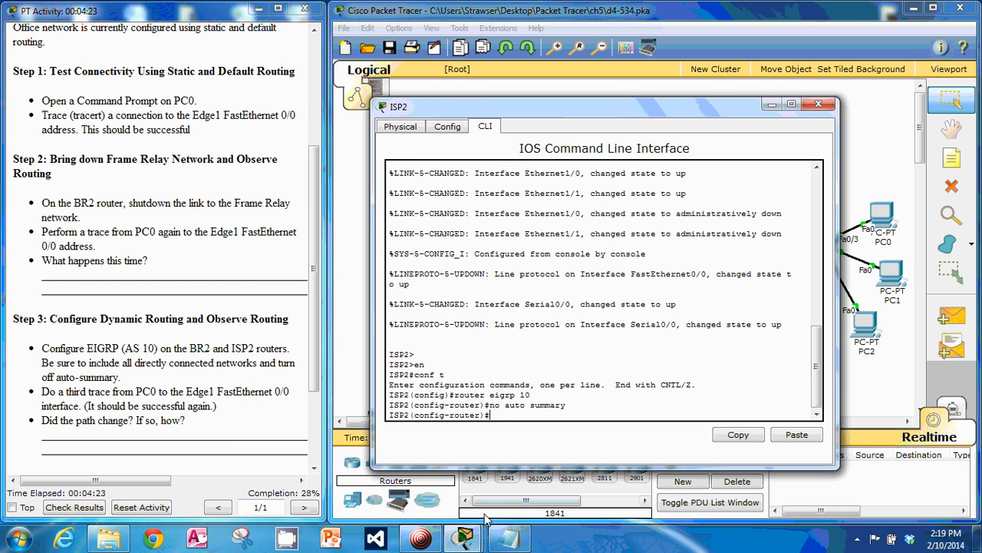
pyautogui.click(516, 541)
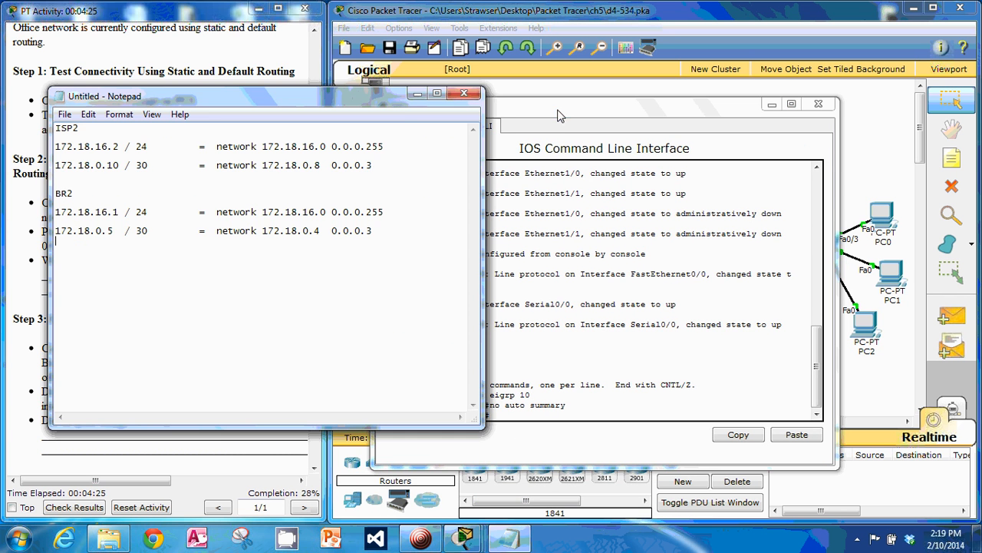
pyautogui.moveTo(530, 110); pyautogui.dragTo(583, 89)
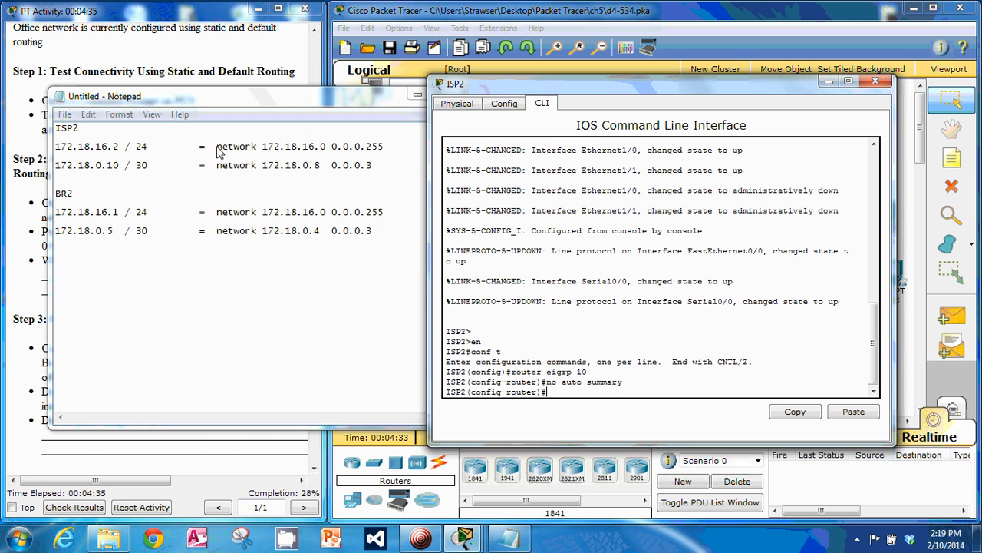
# - Copy the network 172.18.16.0 0.0.0.255 statement from the ISP2 notes and enter it under EIGRP 10 on ISP2
pyautogui.moveTo(217, 151); pyautogui.dragTo(388, 150)
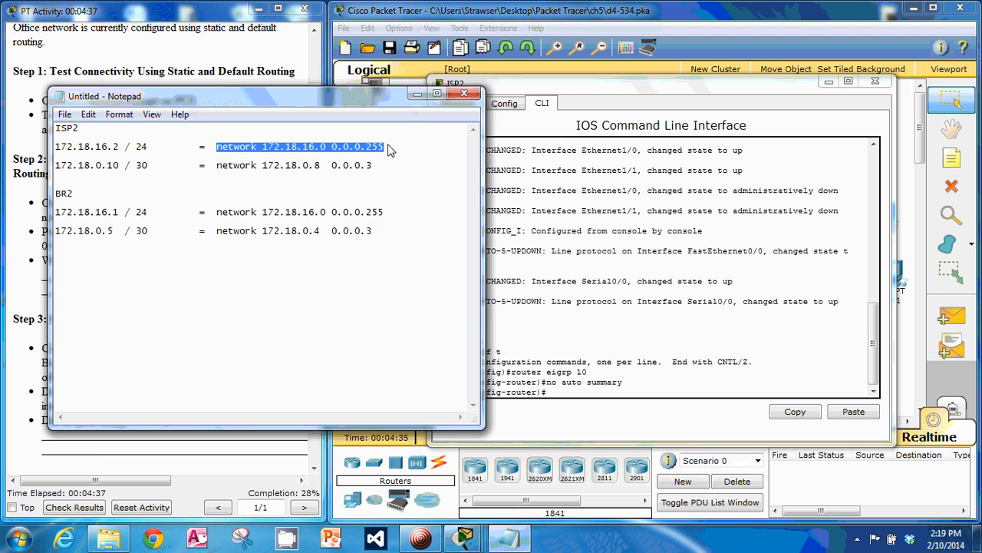
pyautogui.rightClick(278, 149)
pyautogui.click(311, 197)
pyautogui.click(574, 392)
pyautogui.rightClick(575, 393)
pyautogui.click(602, 412)
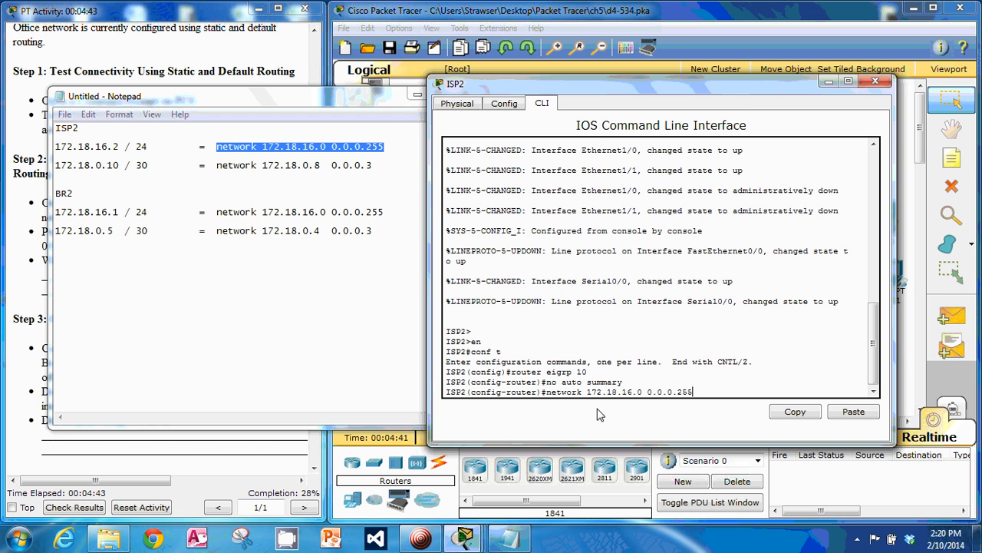
pyautogui.press('Return')
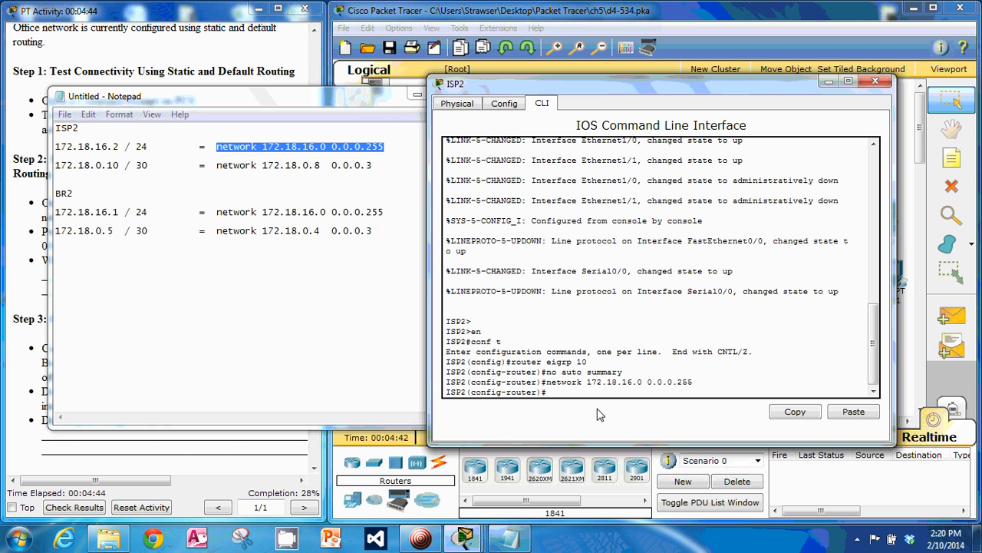
# - Copy network 172.18.0.8 0.0.0.3 from the notes, enter it under EIGRP 10 on ISP2, and close the router window
pyautogui.click(212, 171)
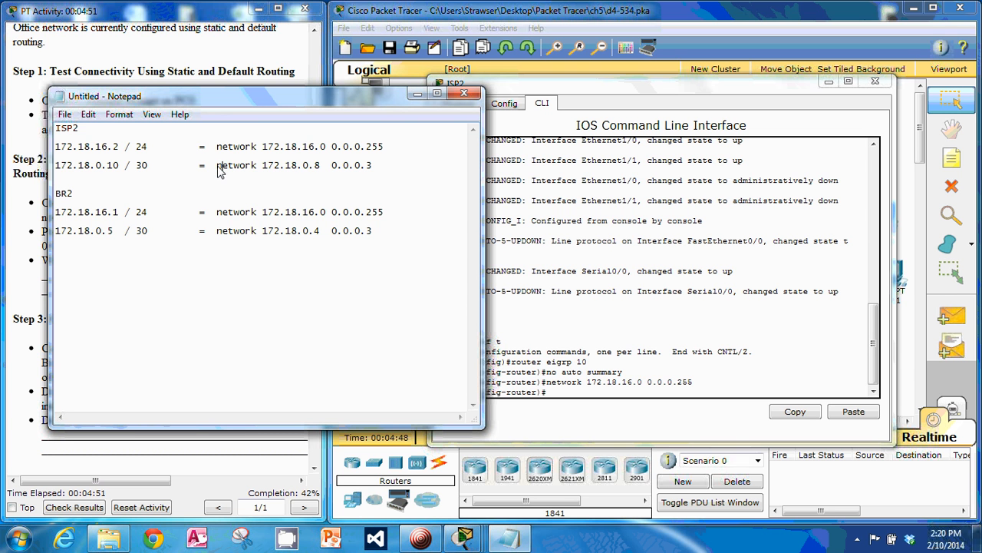
pyautogui.moveTo(218, 171); pyautogui.dragTo(371, 172)
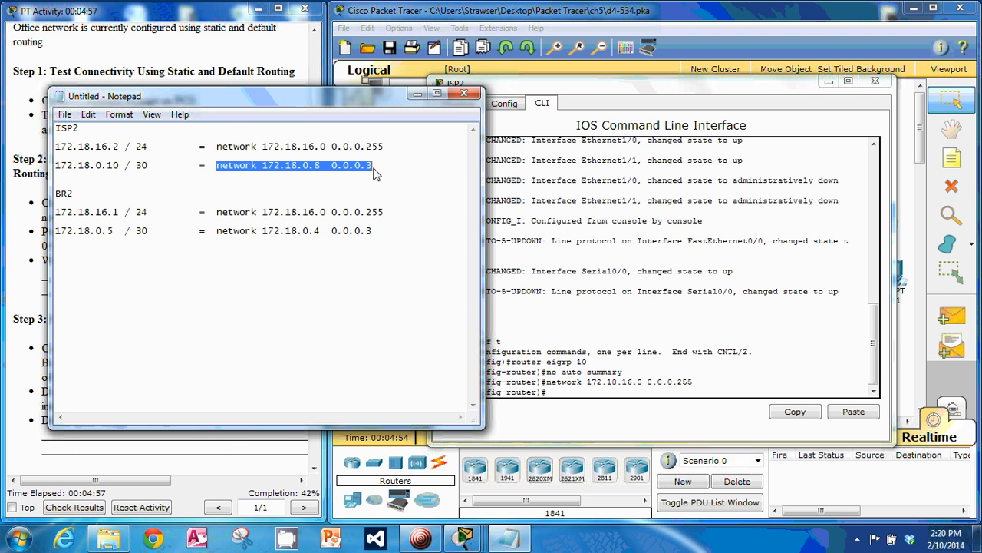
pyautogui.rightClick(360, 165)
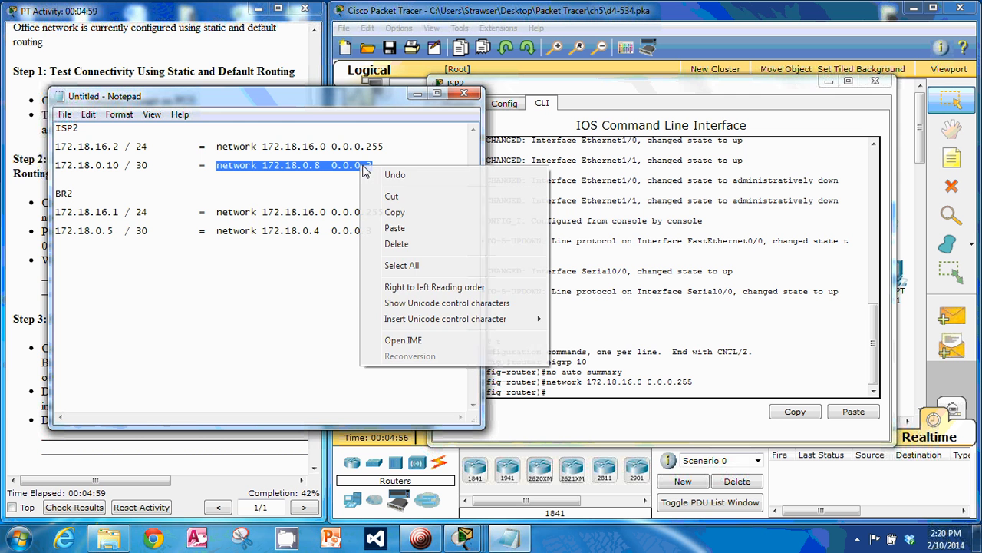
pyautogui.click(395, 212)
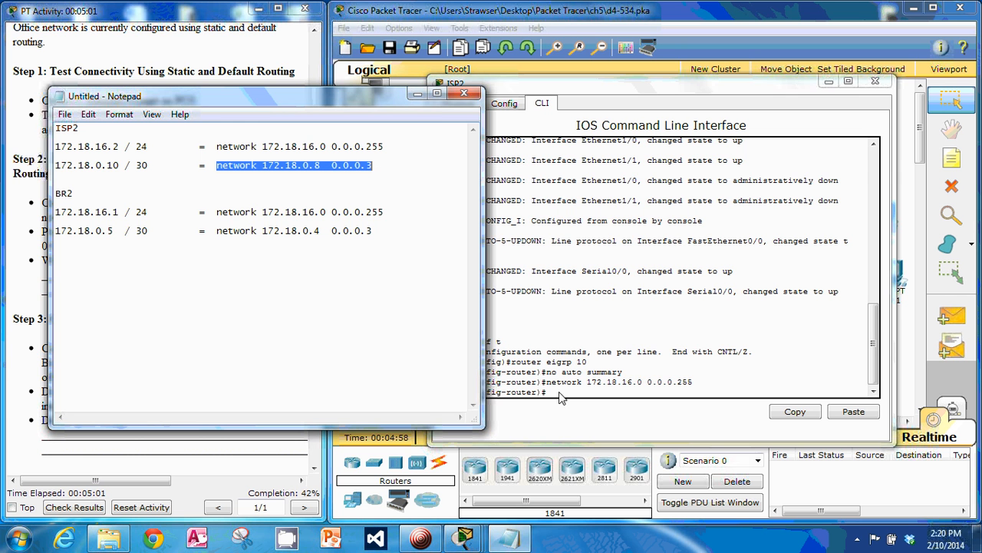
pyautogui.click(559, 393)
pyautogui.rightClick(557, 394)
pyautogui.click(586, 414)
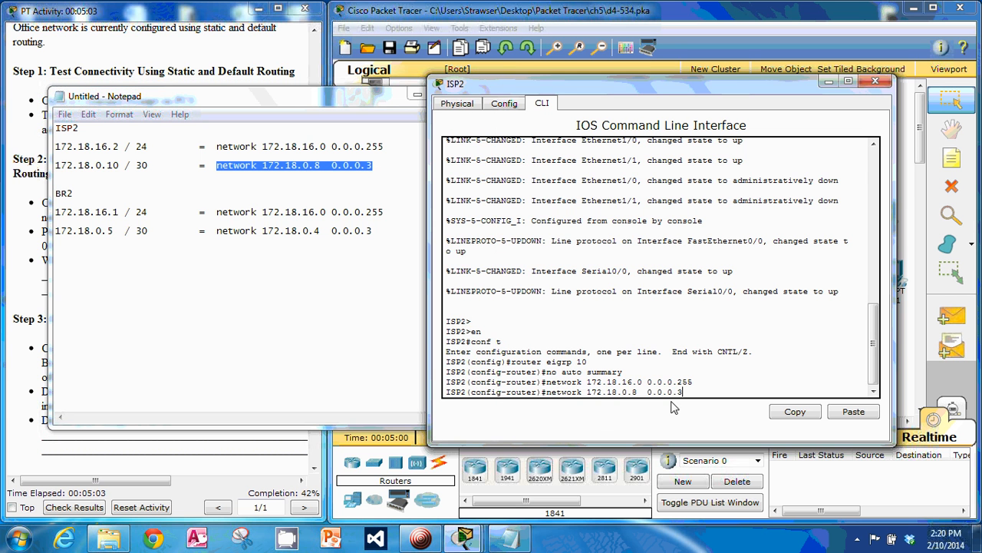
pyautogui.press('Return')
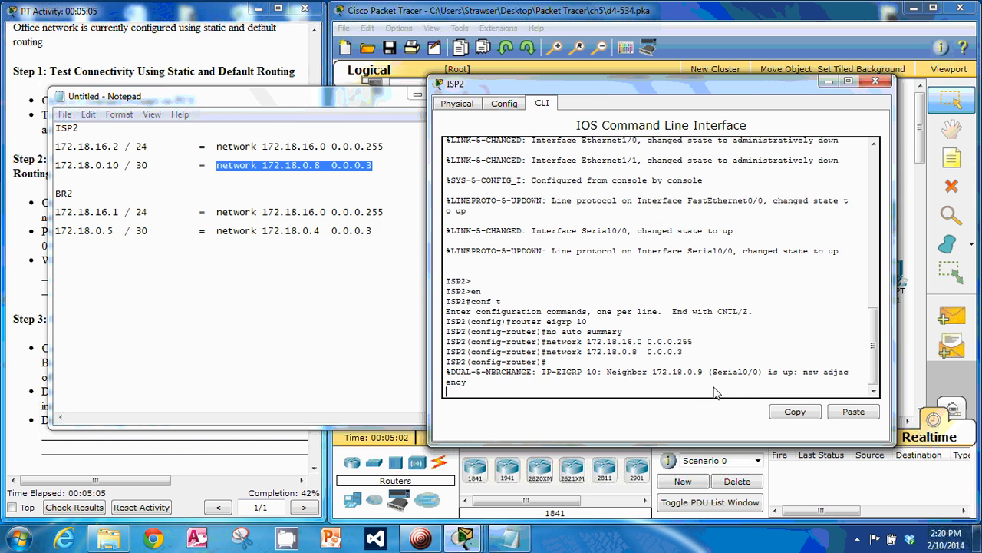
pyautogui.press('Return')
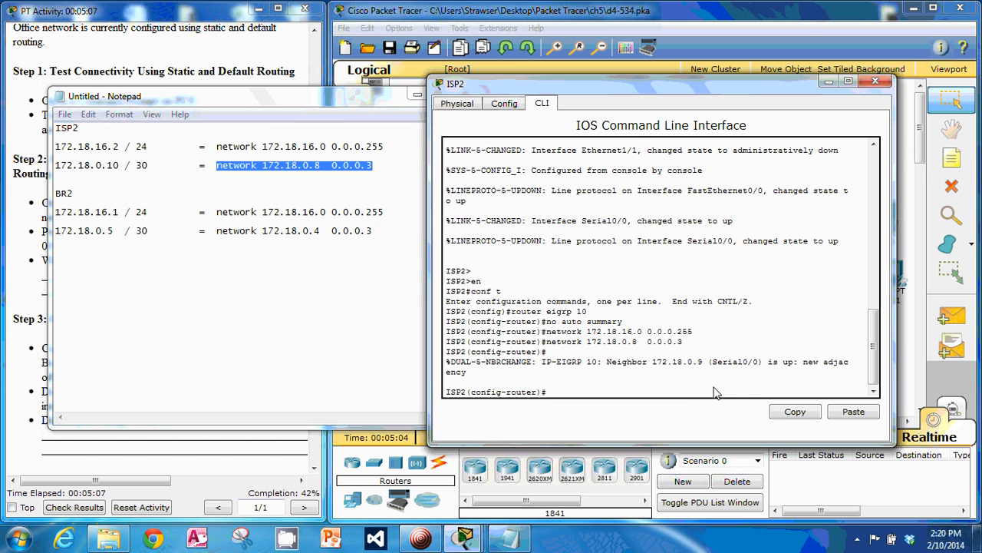
pyautogui.click(870, 81)
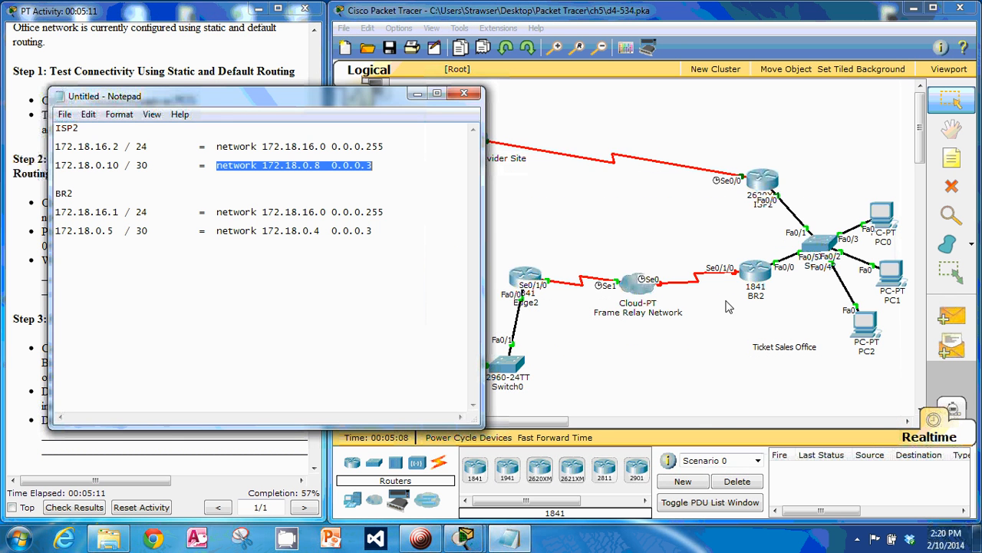
pyautogui.click(757, 270)
pyautogui.moveTo(461, 104); pyautogui.dragTo(595, 105)
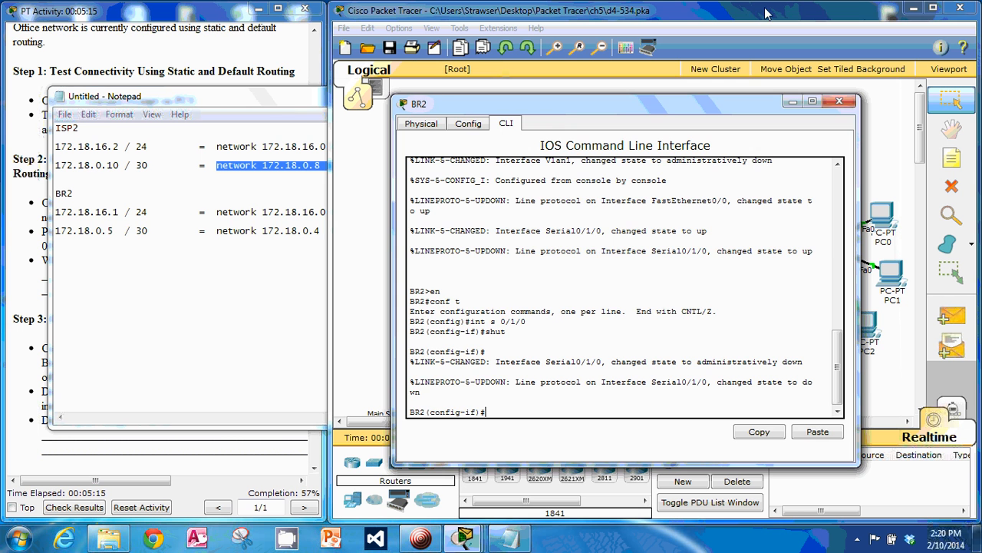
pyautogui.click(839, 101)
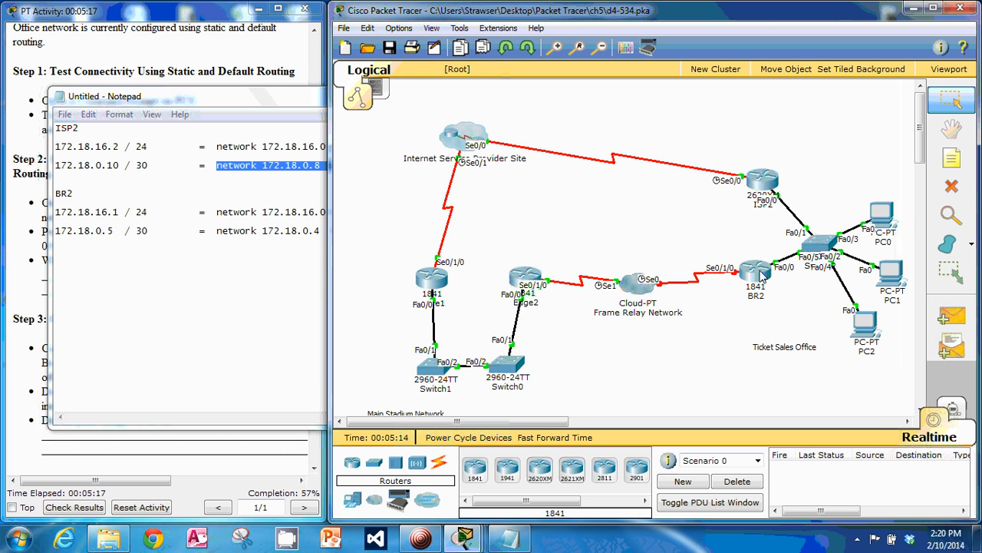
# - Check BR2's interface addresses in the topology, then open BR2's command line beside the Notepad notes
pyautogui.moveTo(762, 280)
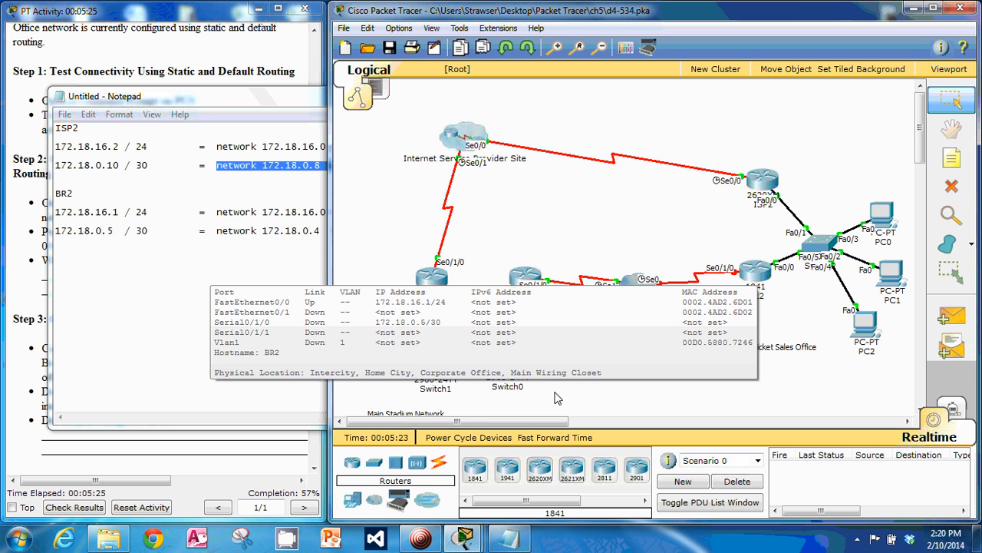
pyautogui.click(264, 296)
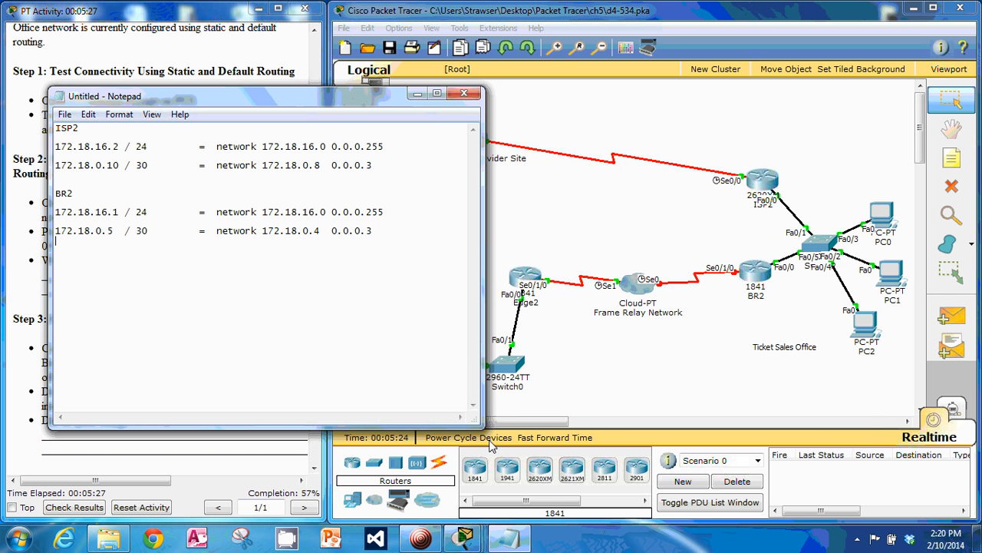
pyautogui.click(756, 273)
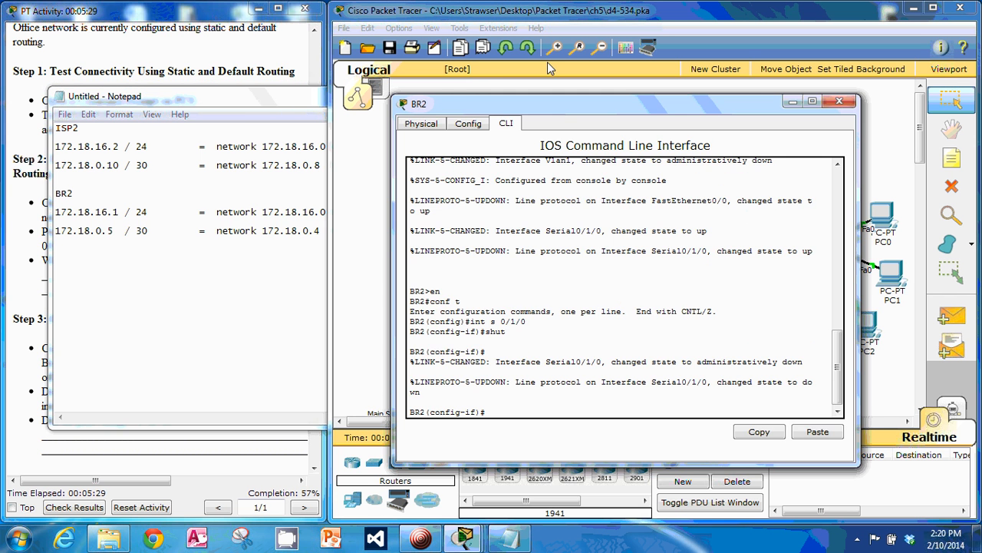
pyautogui.moveTo(289, 104); pyautogui.dragTo(251, 78)
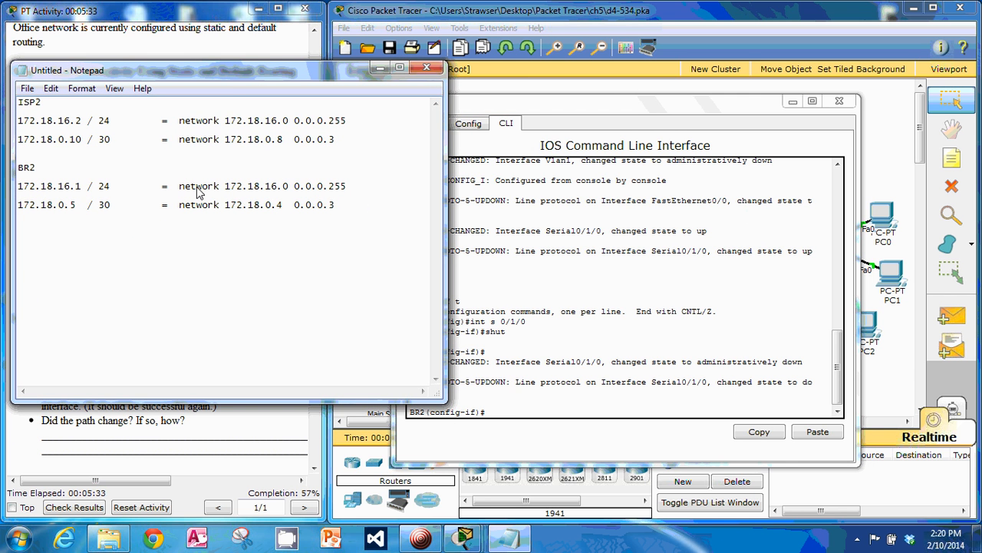
# - Try to copy network 172.18.16.0 0.0.0.255 from the BR2 notes and return to BR2's command line
pyautogui.moveTo(178, 189); pyautogui.dragTo(346, 187)
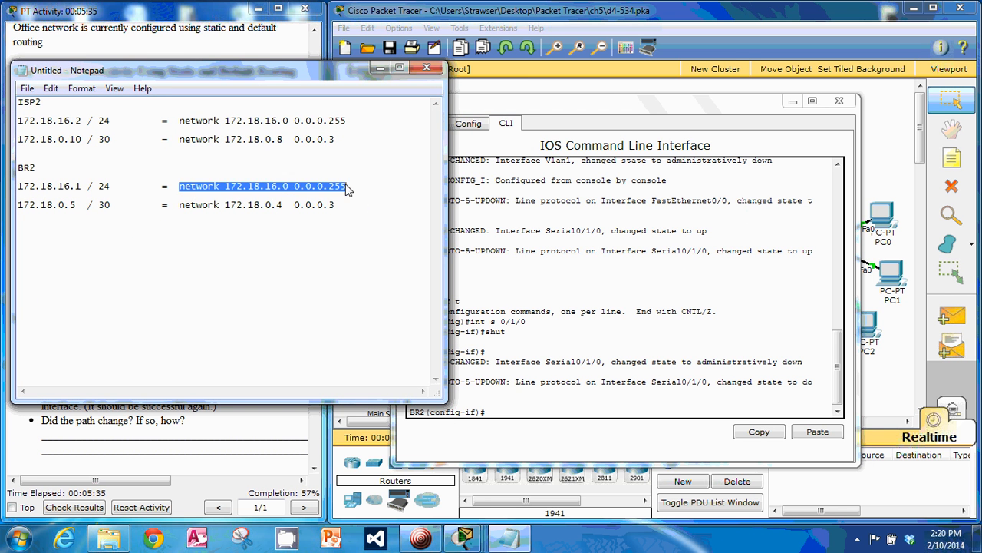
pyautogui.rightClick(339, 192)
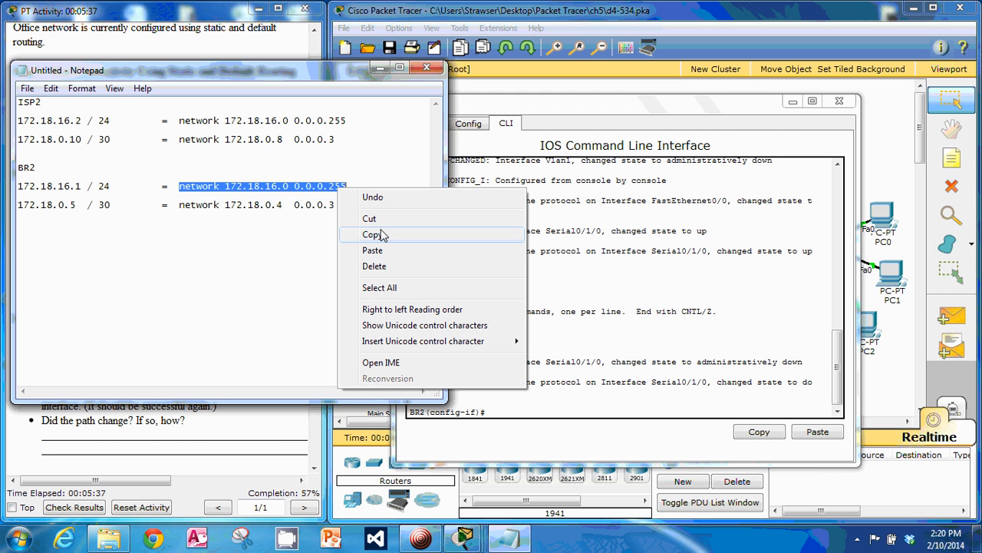
pyautogui.click(582, 420)
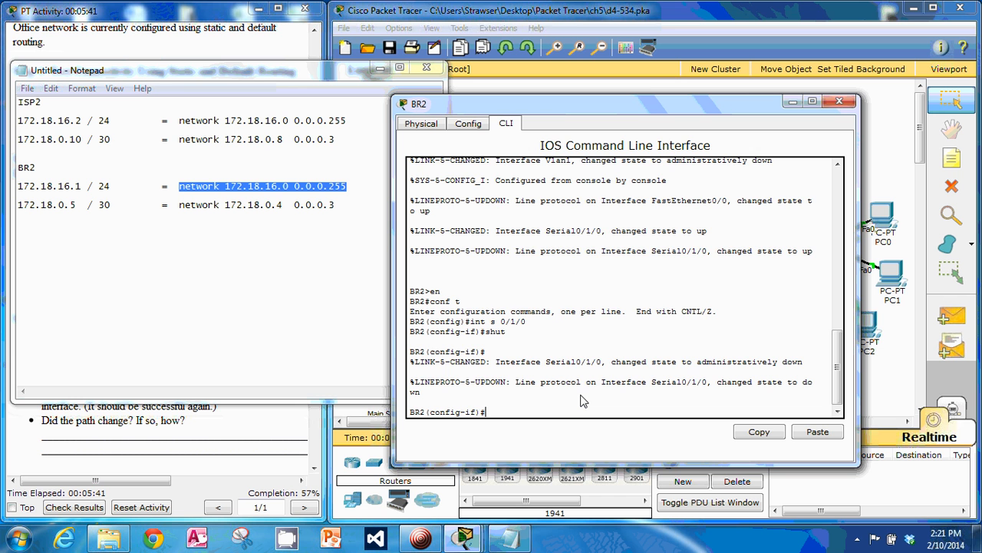
# - Leave interface configuration on BR2, start EIGRP with autonomous system 10, and turn off auto-summary
pyautogui.write('exit')
pyautogui.press('Return')
pyautogui.press('Return')
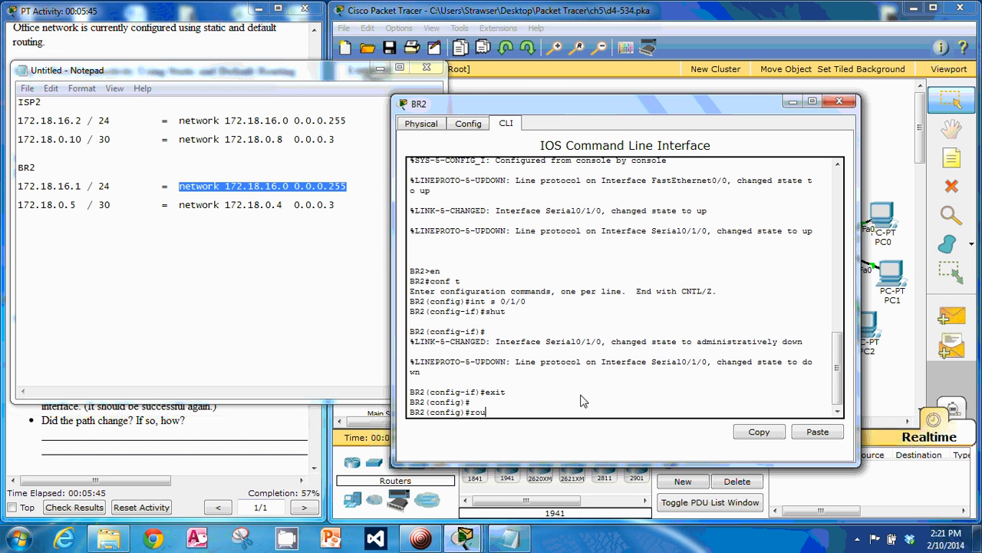
pyautogui.write('router eigrp 10')
pyautogui.press('Return')
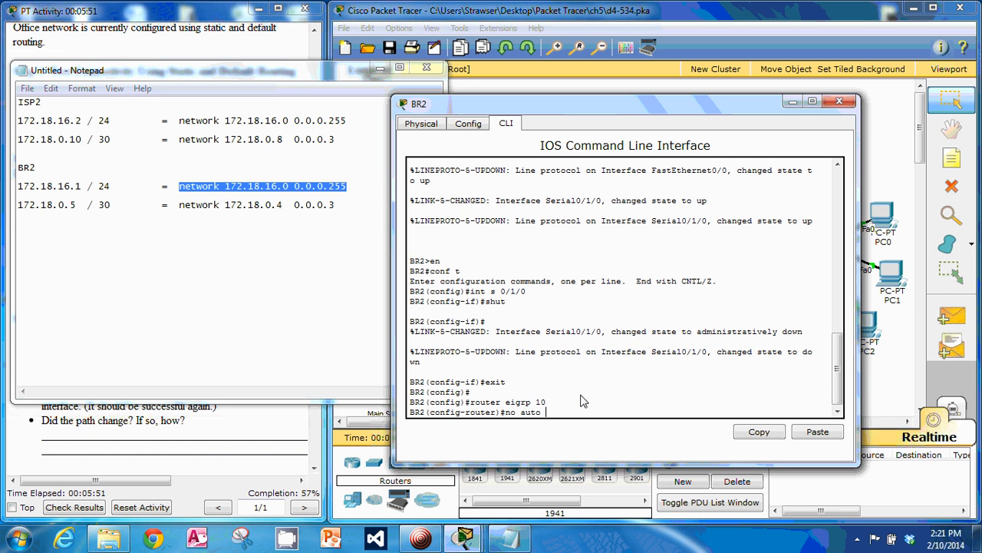
pyautogui.press('Return')
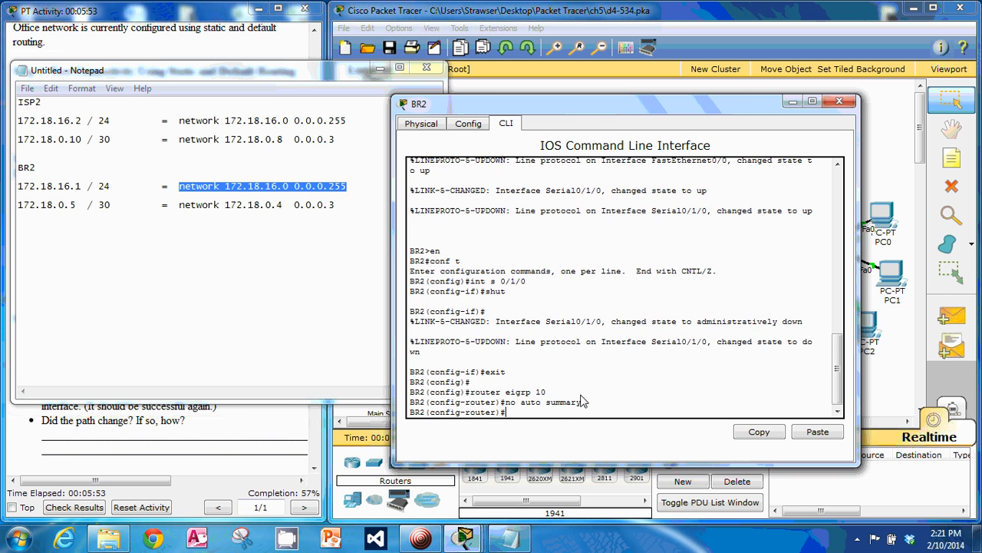
# - Paste the clipboard contents at BR2's EIGRP prompt, then copy the selected network 172.18.16.0 0.0.0.255 from the notes again
pyautogui.rightClick(560, 419)
pyautogui.click(595, 438)
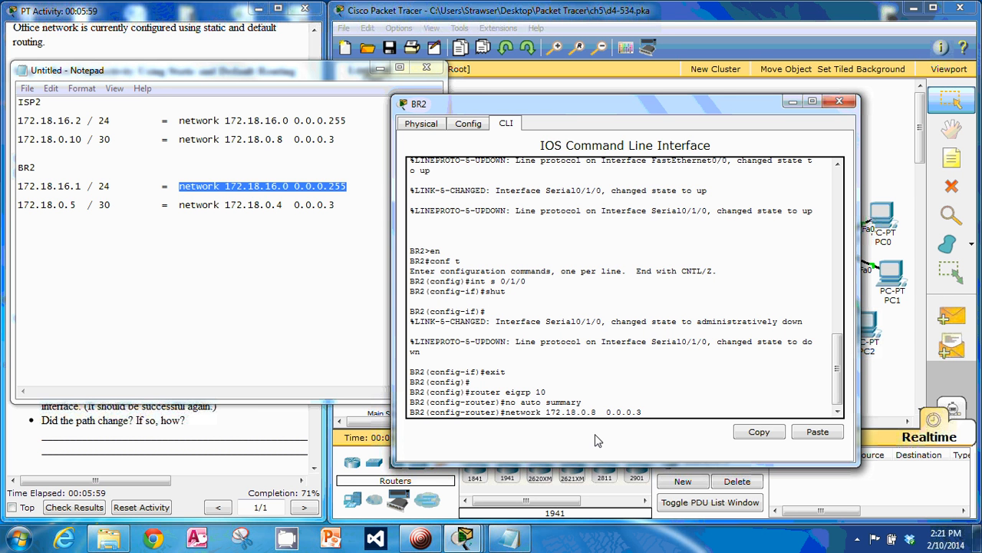
pyautogui.rightClick(303, 190)
pyautogui.click(336, 231)
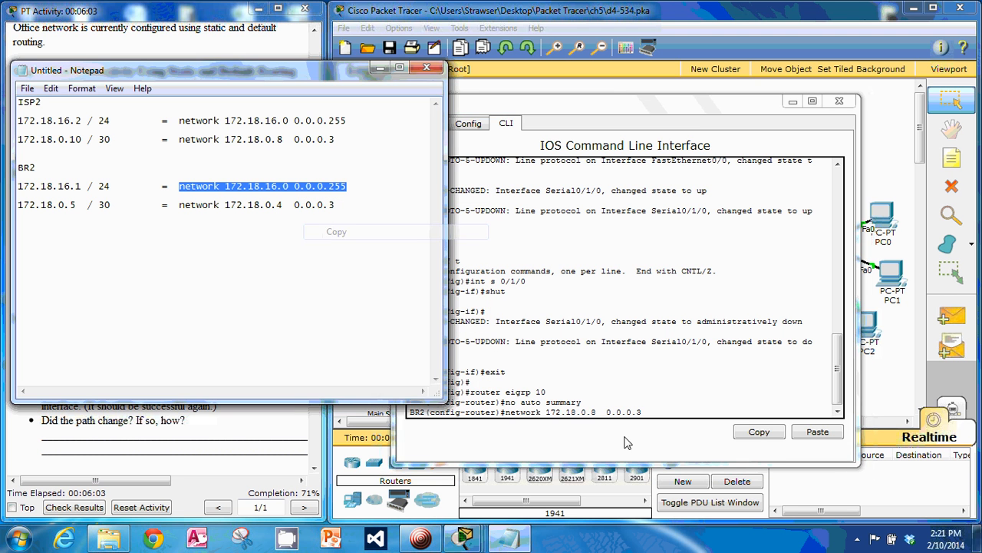
# - Clear the mistakenly pasted network 172.18.0.8 0.0.0.3 statement from BR2's prompt
pyautogui.click(656, 414)
pyautogui.moveTo(641, 413); pyautogui.dragTo(507, 418)
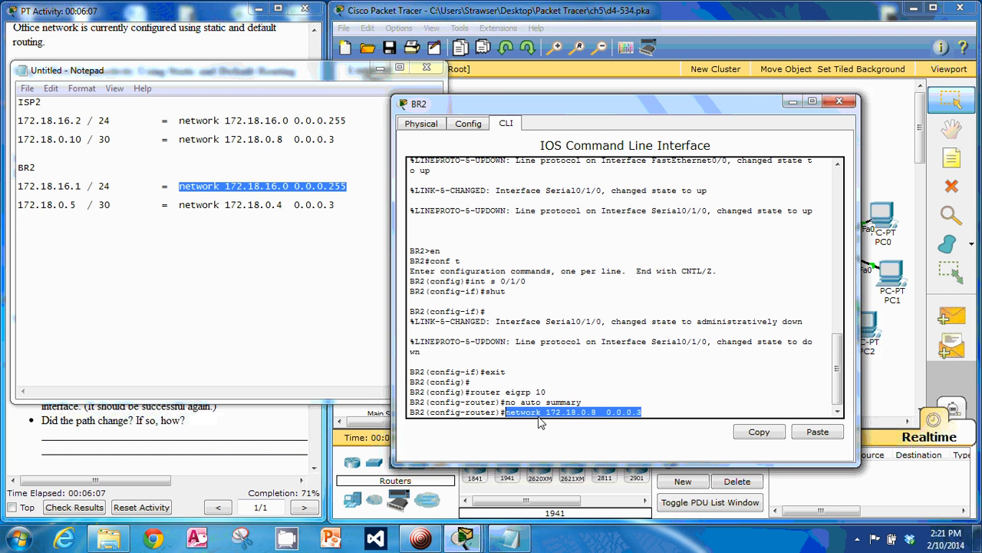
pyautogui.press('BackSpace')
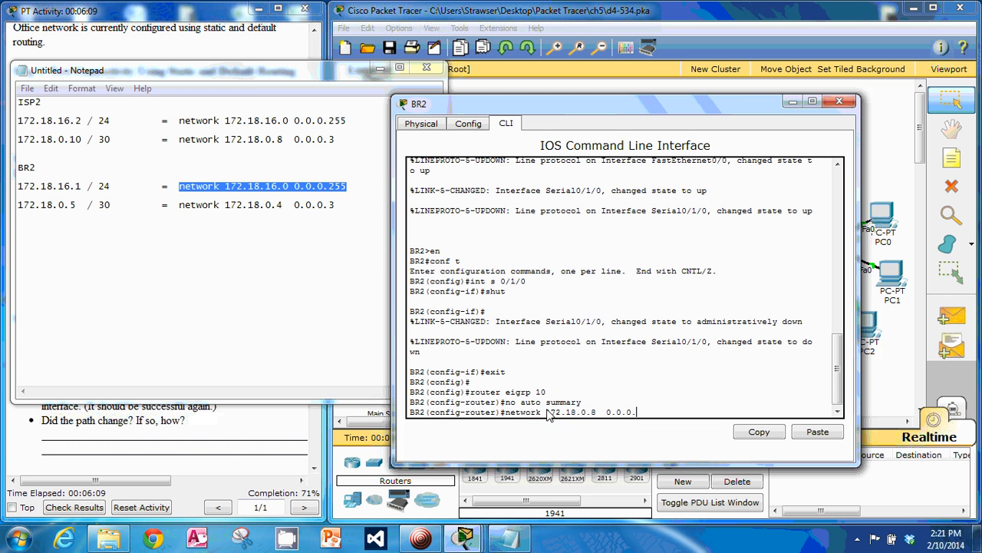
pyautogui.press('BackSpace')
pyautogui.press('BackSpace')
pyautogui.press('BackSpace')
pyautogui.press('BackSpace')
pyautogui.press('BackSpace')
pyautogui.press('BackSpace')
pyautogui.press('BackSpace')
pyautogui.press('BackSpace')
pyautogui.press('BackSpace')
pyautogui.press('BackSpace')
pyautogui.press('BackSpace')
pyautogui.press('BackSpace')
pyautogui.press('BackSpace')
pyautogui.press('BackSpace')
pyautogui.press('BackSpace')
pyautogui.press('BackSpace')
pyautogui.press('BackSpace')
pyautogui.press('BackSpace')
pyautogui.press('BackSpace')
pyautogui.press('BackSpace')
# - Paste and run network 172.18.16.0 0.0.0.255 under EIGRP 10 on BR2
pyautogui.rightClick(525, 416)
pyautogui.click(555, 436)
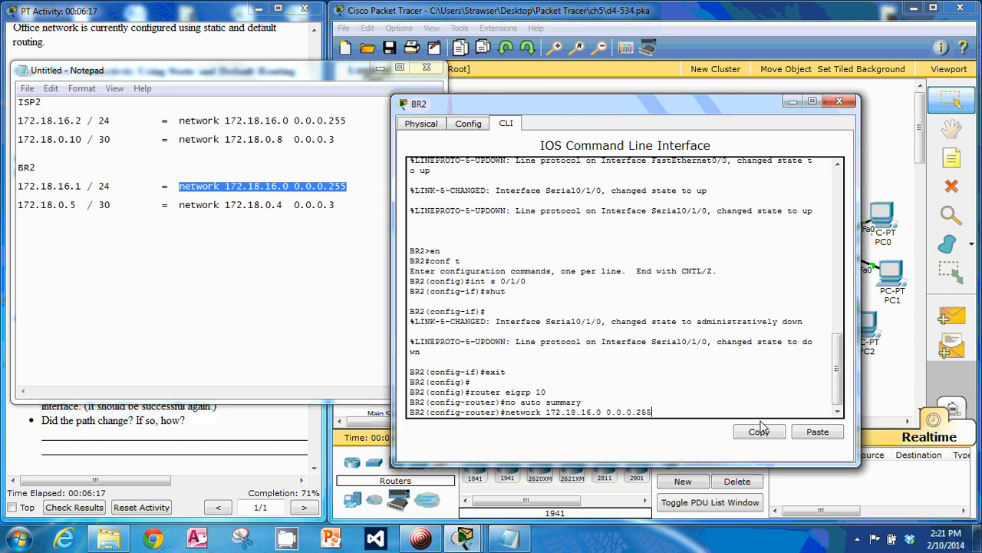
pyautogui.press('Return')
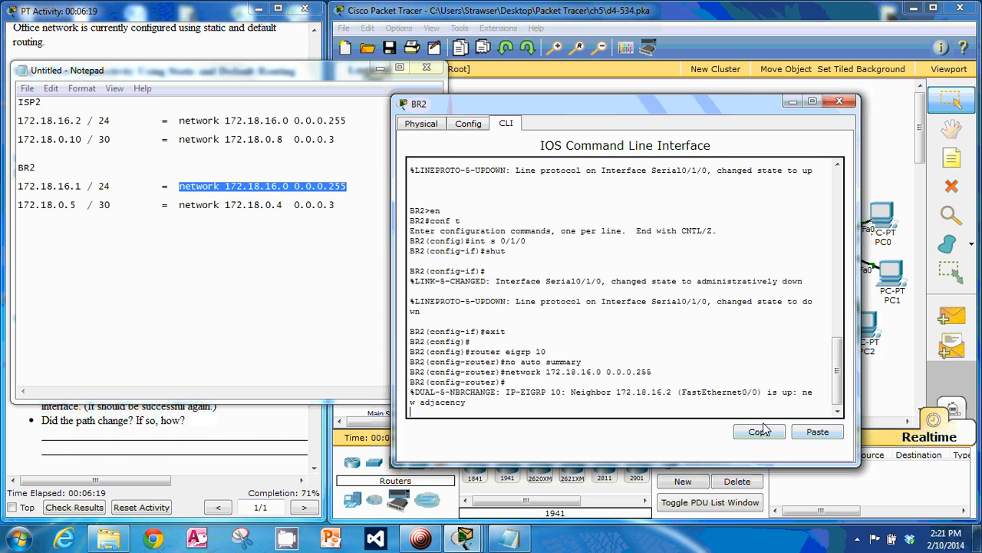
# - Copy network 172.18.0.4 0.0.0.3 from the BR2 notes and run it under EIGRP 10 on BR2
pyautogui.press('Return')
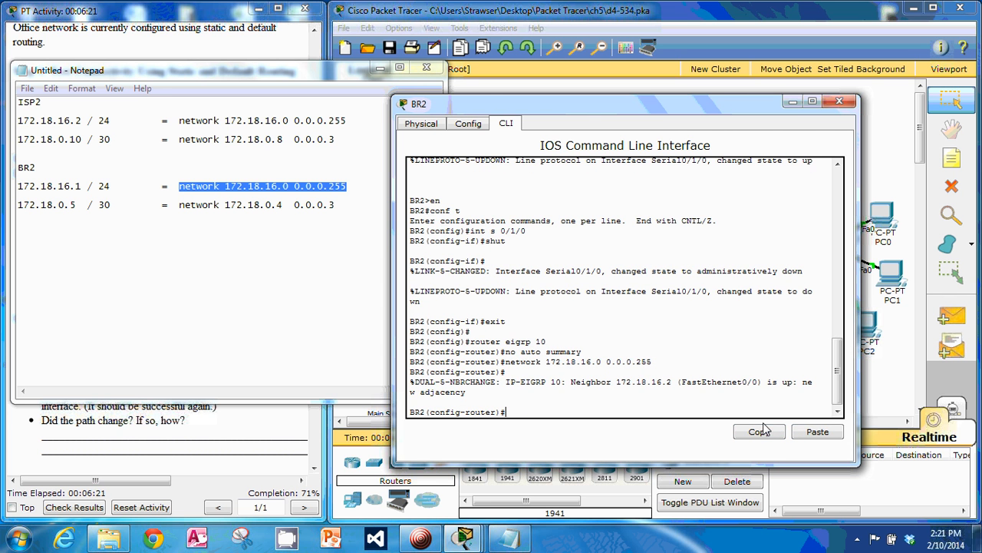
pyautogui.click(288, 204)
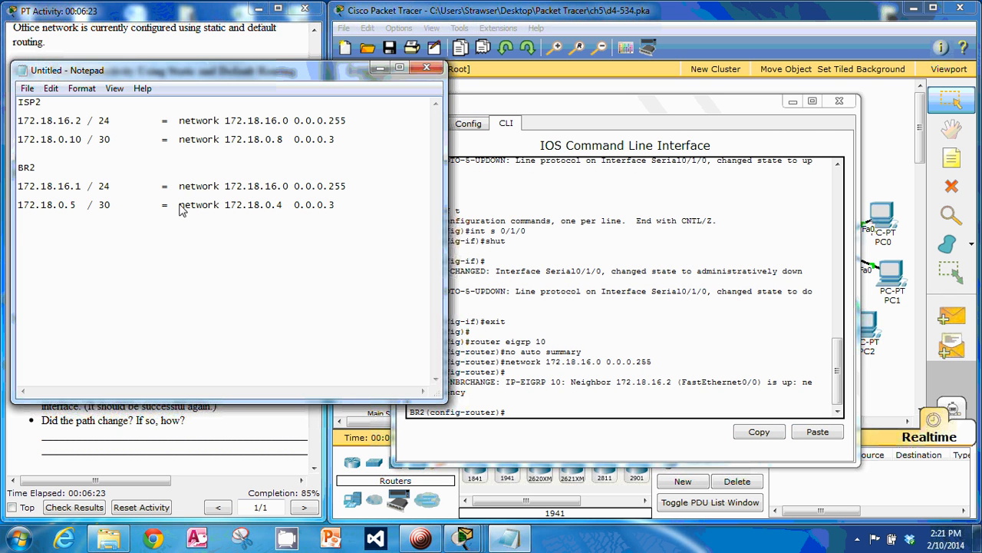
pyautogui.moveTo(179, 209); pyautogui.dragTo(335, 213)
pyautogui.rightClick(322, 210)
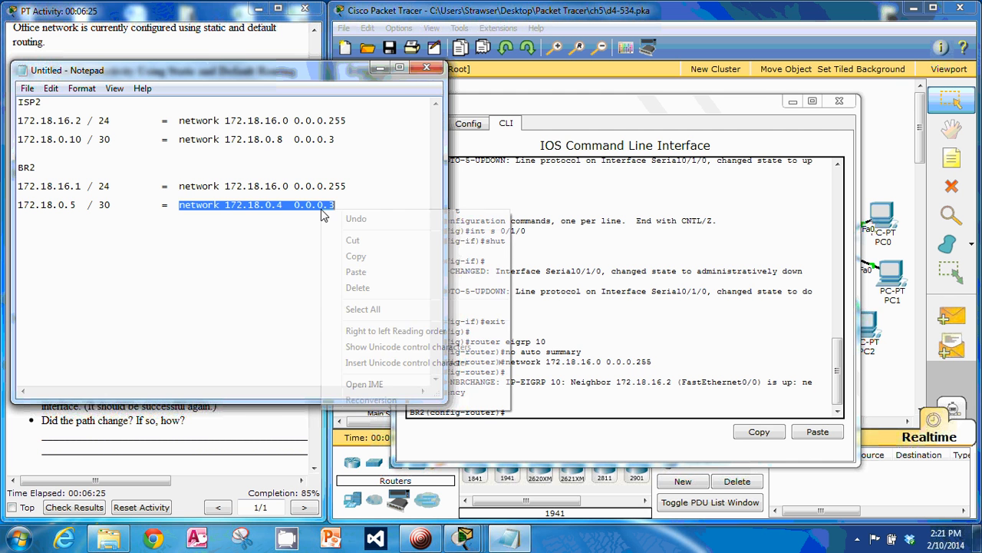
pyautogui.click(360, 258)
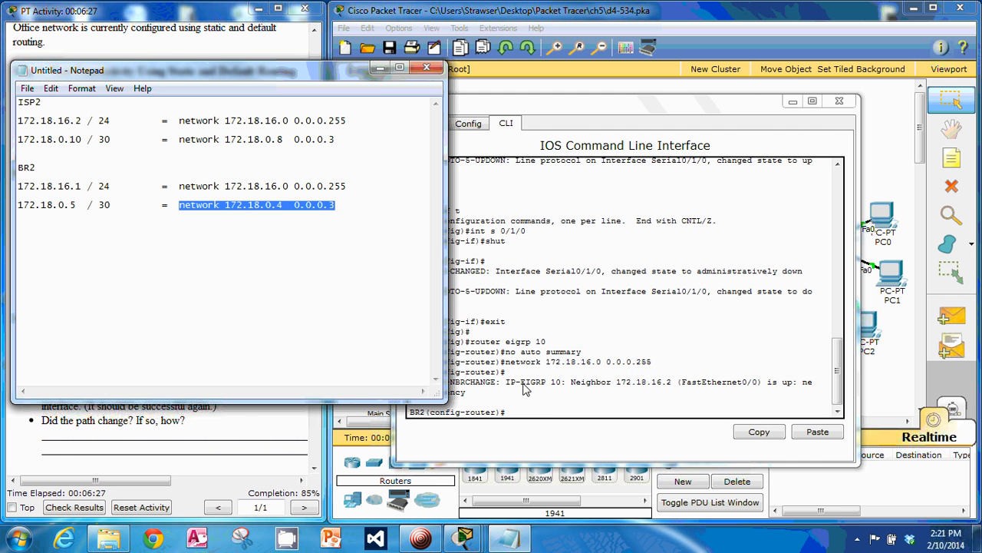
pyautogui.click(528, 416)
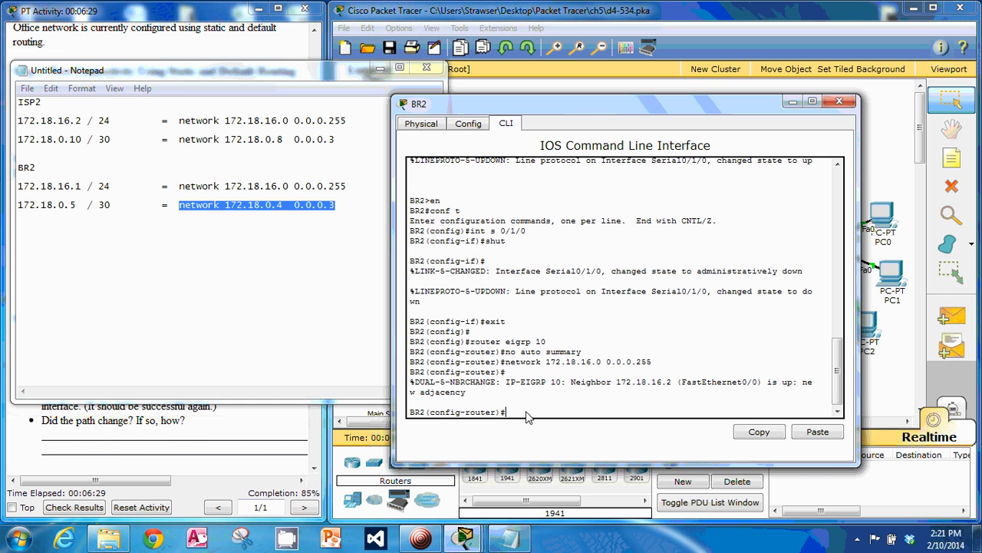
pyautogui.rightClick(527, 416)
pyautogui.click(558, 438)
pyautogui.press('Return')
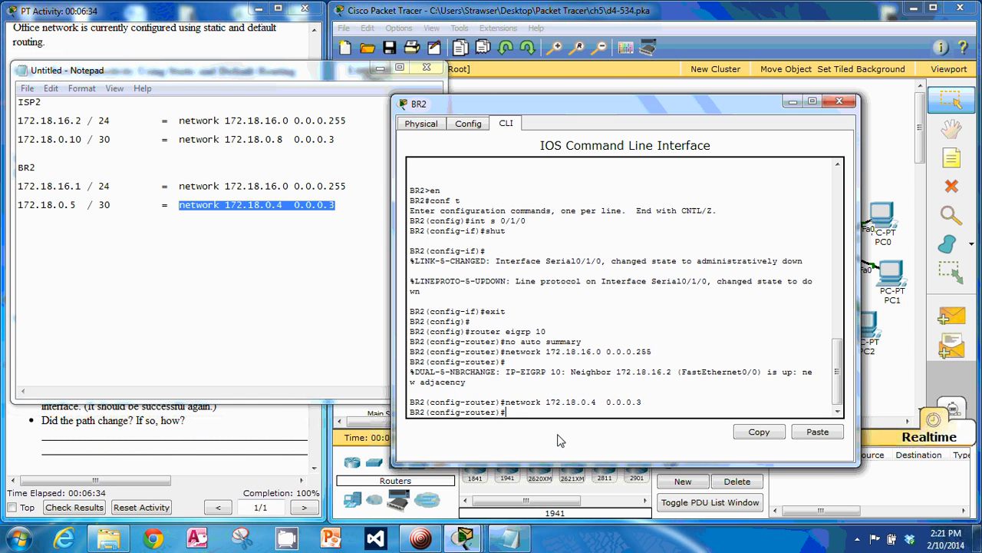
# - Exit EIGRP router configuration on BR2, close its window, and minimize the notes
pyautogui.write('exit')
pyautogui.press('Return')
pyautogui.press('Return')
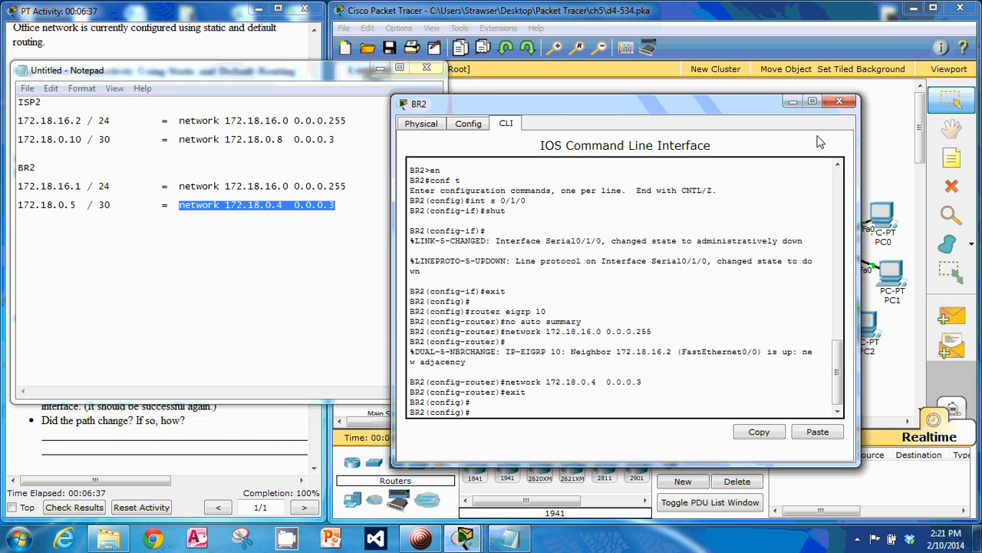
pyautogui.click(839, 101)
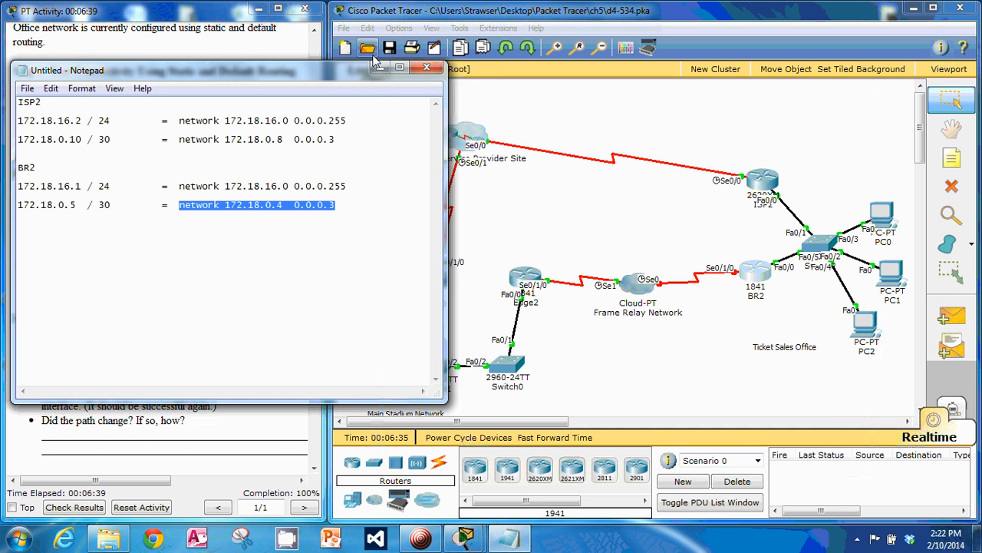
pyautogui.click(379, 67)
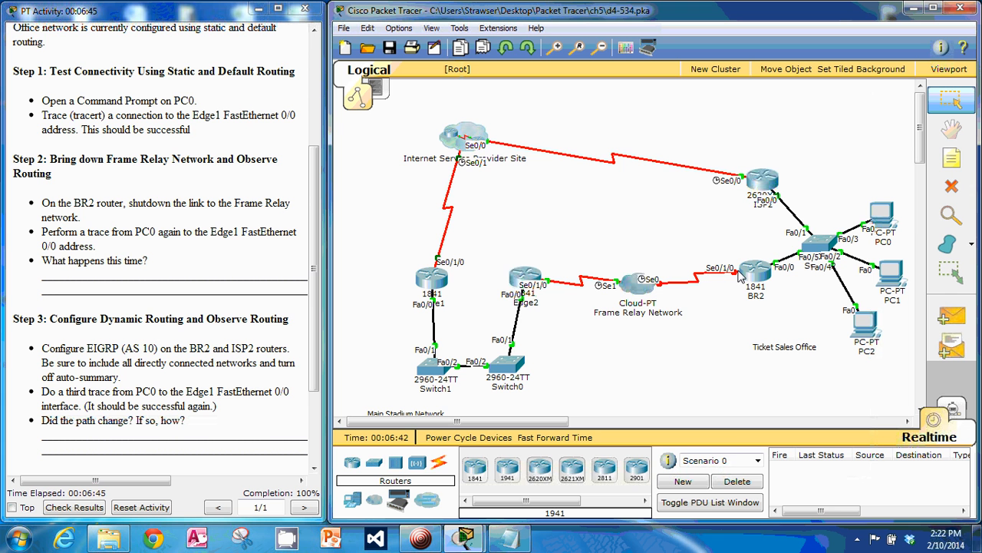
# - Rerun tracert 172.18.20.5 from PC0's Command Prompt
pyautogui.click(886, 219)
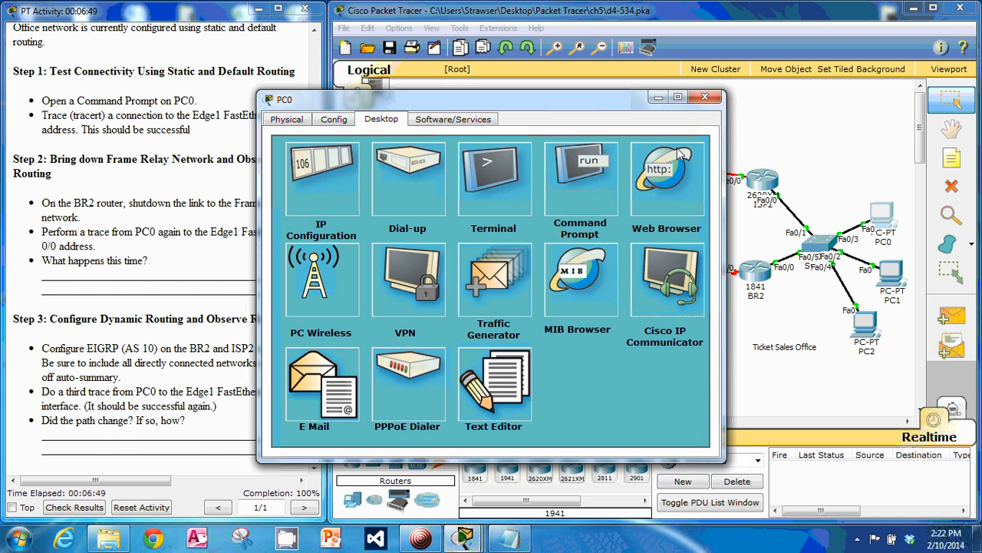
pyautogui.click(597, 154)
pyautogui.moveTo(573, 99); pyautogui.dragTo(658, 97)
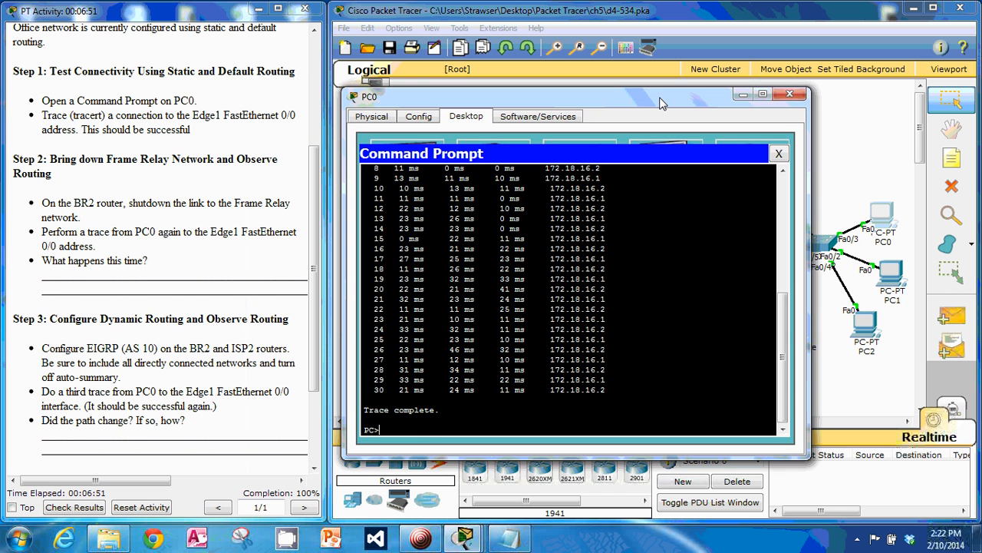
pyautogui.press('Up')
pyautogui.press('Return')
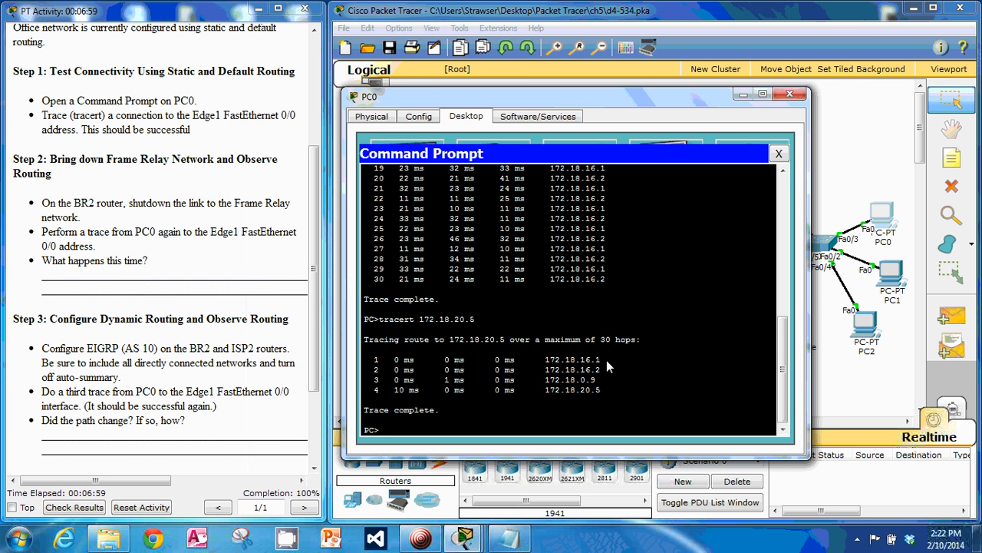
# - Match the traced hops to the interface addresses of BR2, ISP2, ISP1 inside the Internet Service Provider Site, and Edge1, and close PC0's window
pyautogui.moveTo(414, 91); pyautogui.dragTo(379, 98)
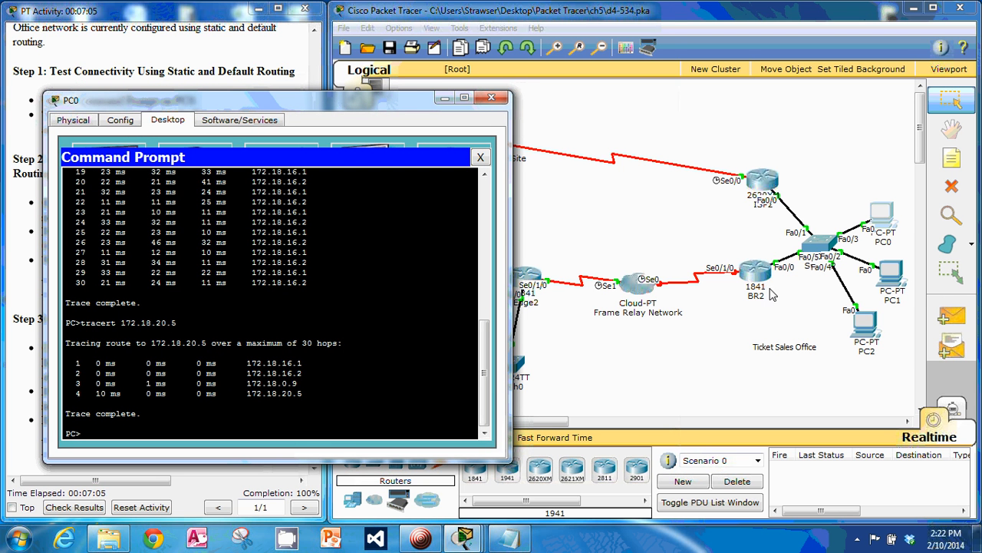
pyautogui.click(784, 313)
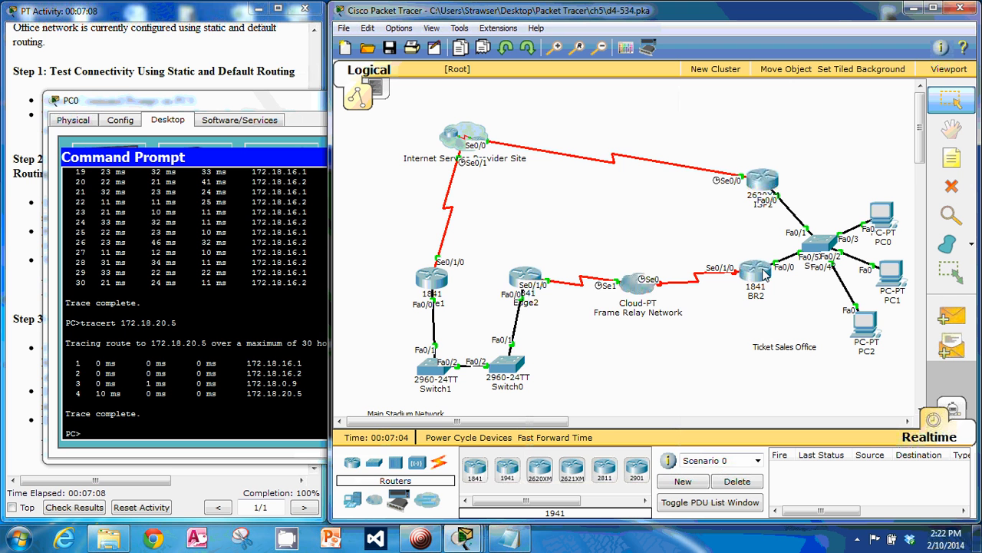
pyautogui.moveTo(763, 278)
pyautogui.moveTo(774, 191)
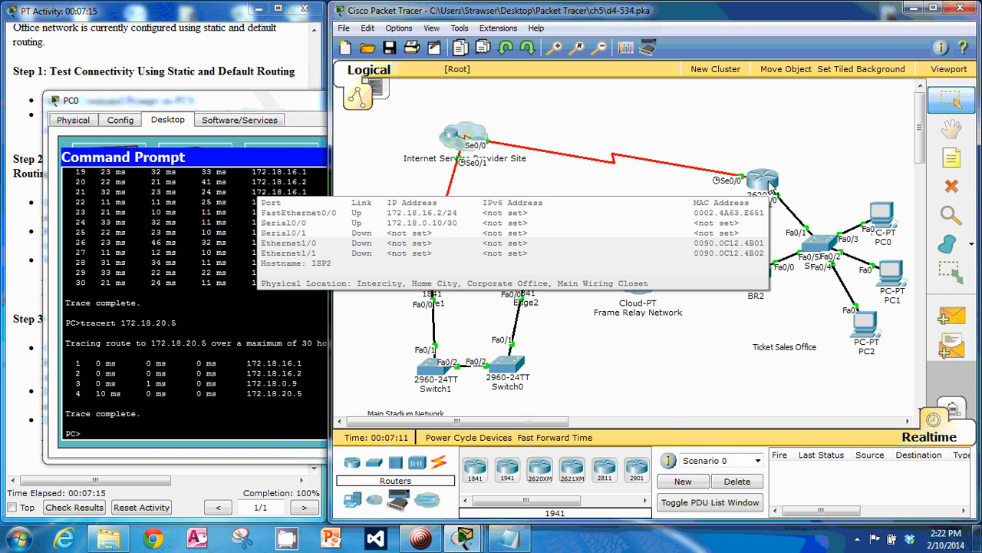
pyautogui.click(451, 136)
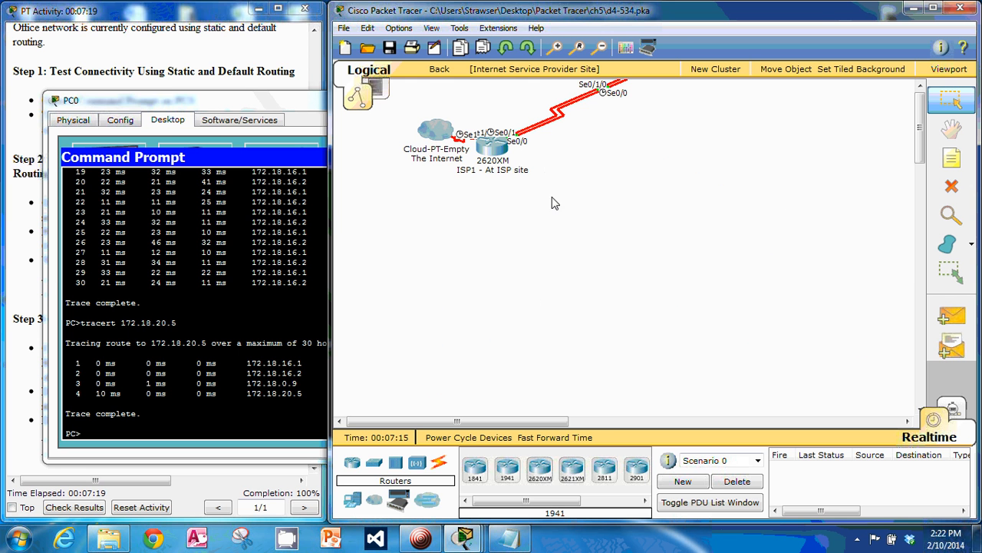
pyautogui.moveTo(495, 157)
pyautogui.click(439, 69)
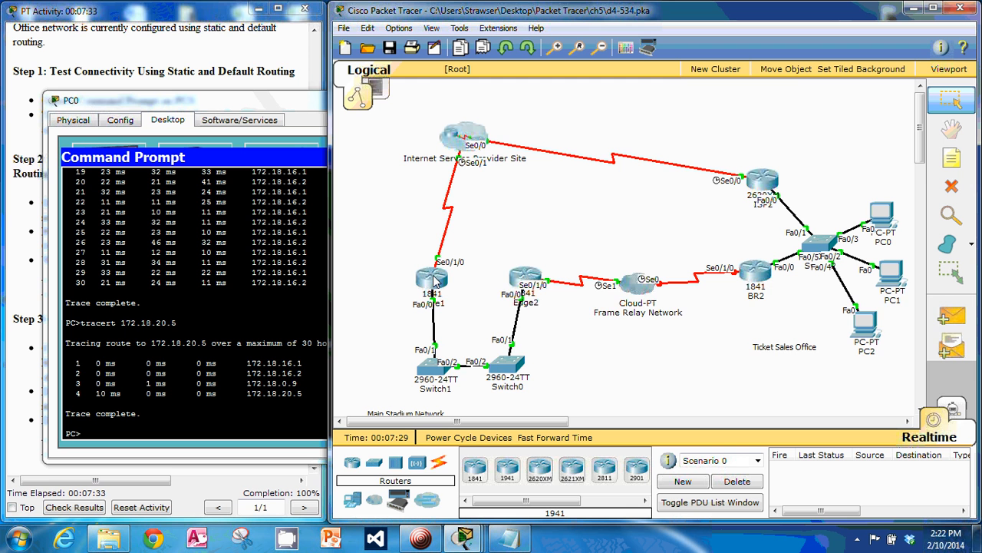
pyautogui.moveTo(435, 282)
pyautogui.click(277, 101)
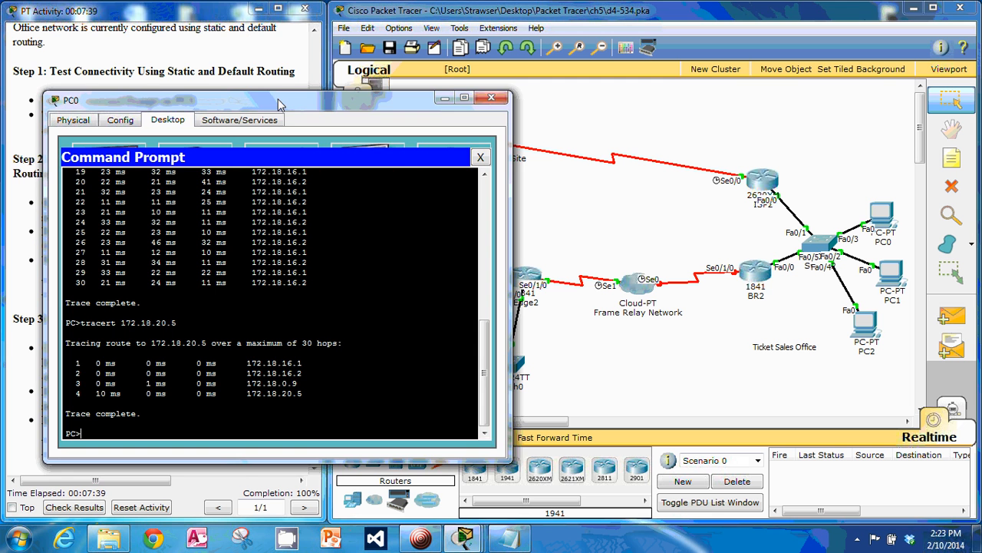
pyautogui.click(492, 98)
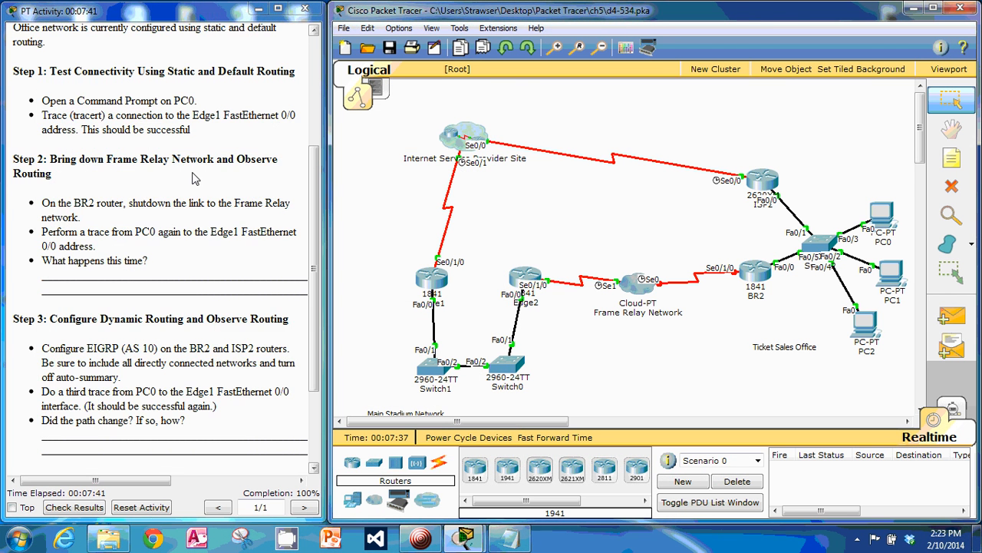
pyautogui.scroll(4, 194, 178)
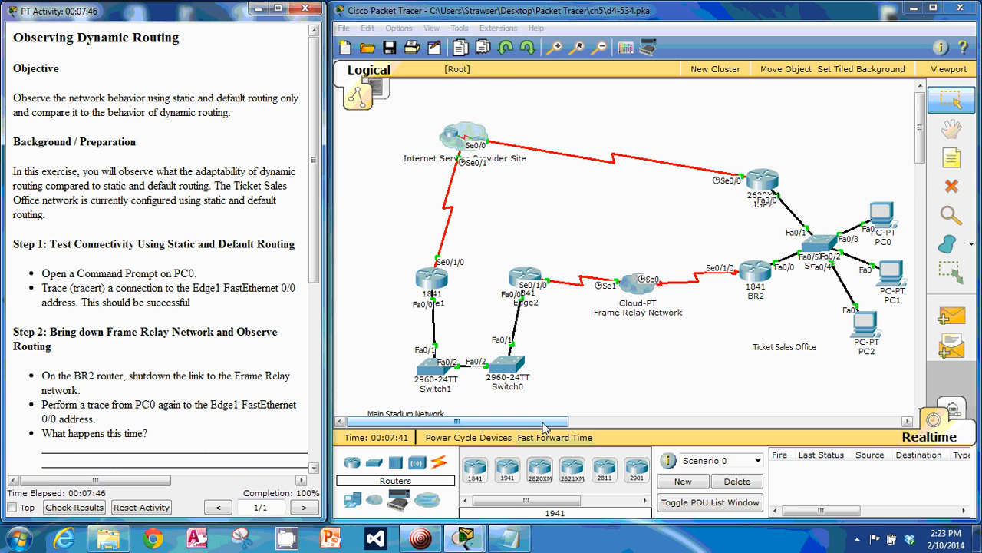
pyautogui.scroll(-4, 601, 338)
pyautogui.scroll(4, 601, 338)
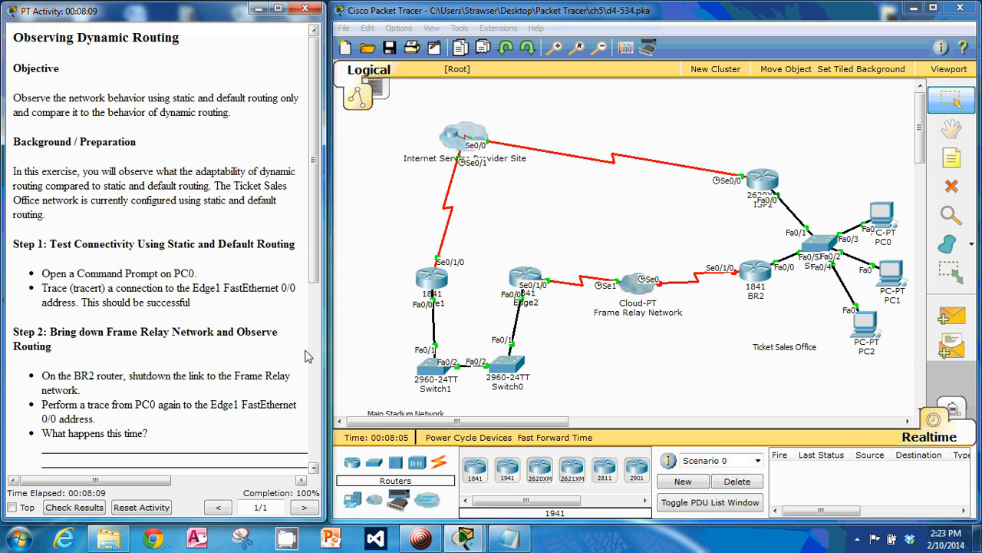
pyautogui.click(430, 537)
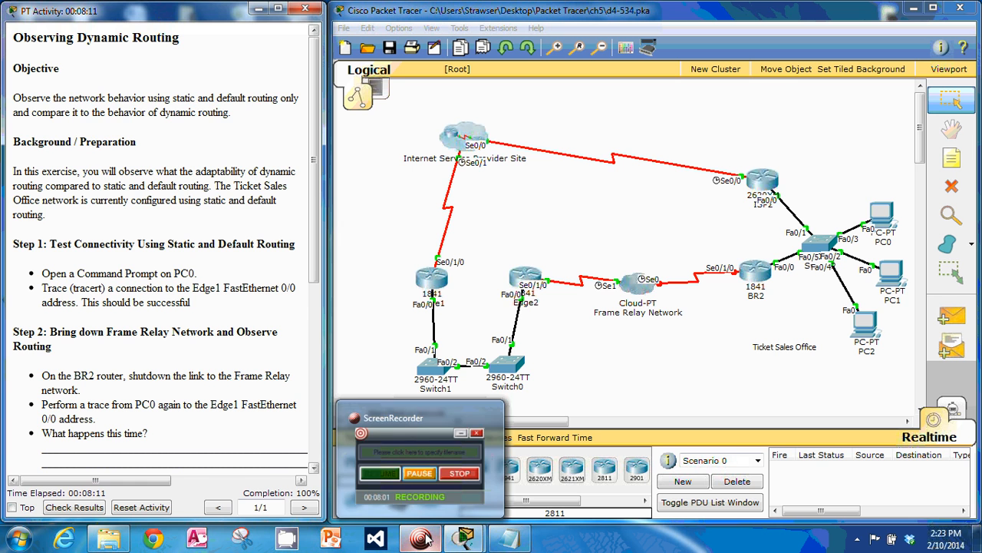